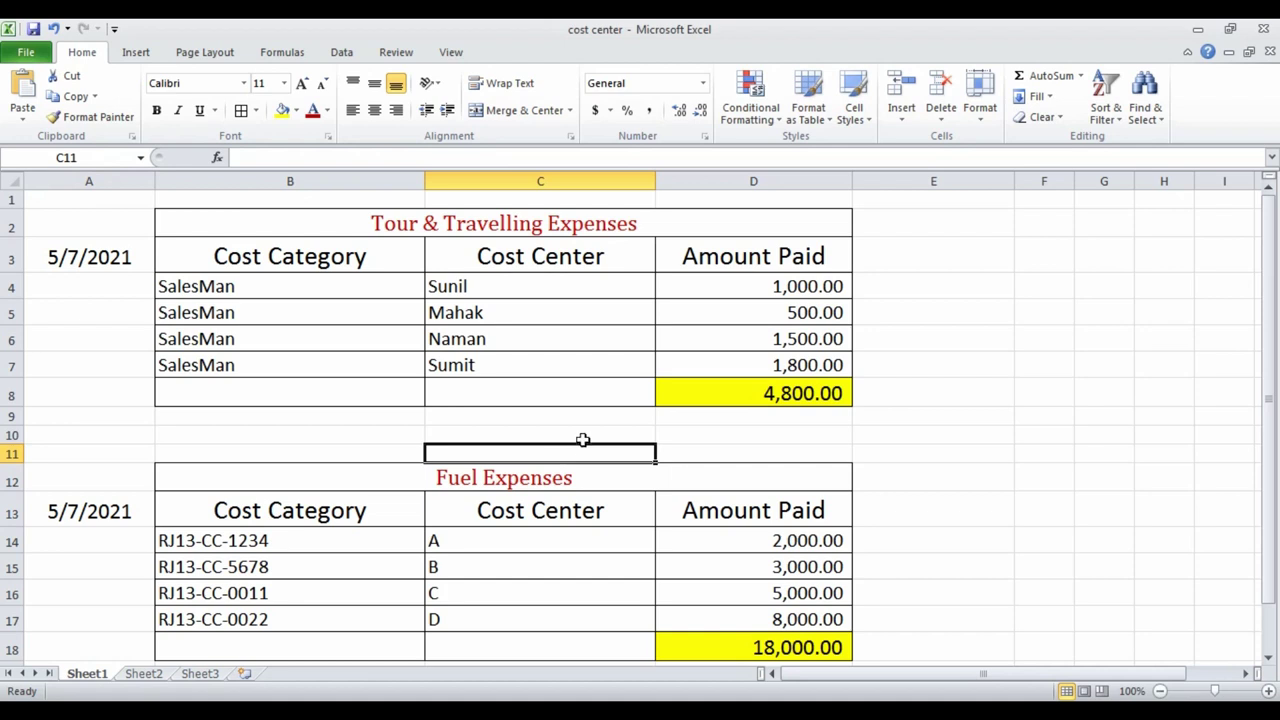
# Step: Examine the cost categories, cost centers and amounts paid in the Tour & Travelling Expenses and Fuel Expenses tables
pyautogui.click(588, 287)
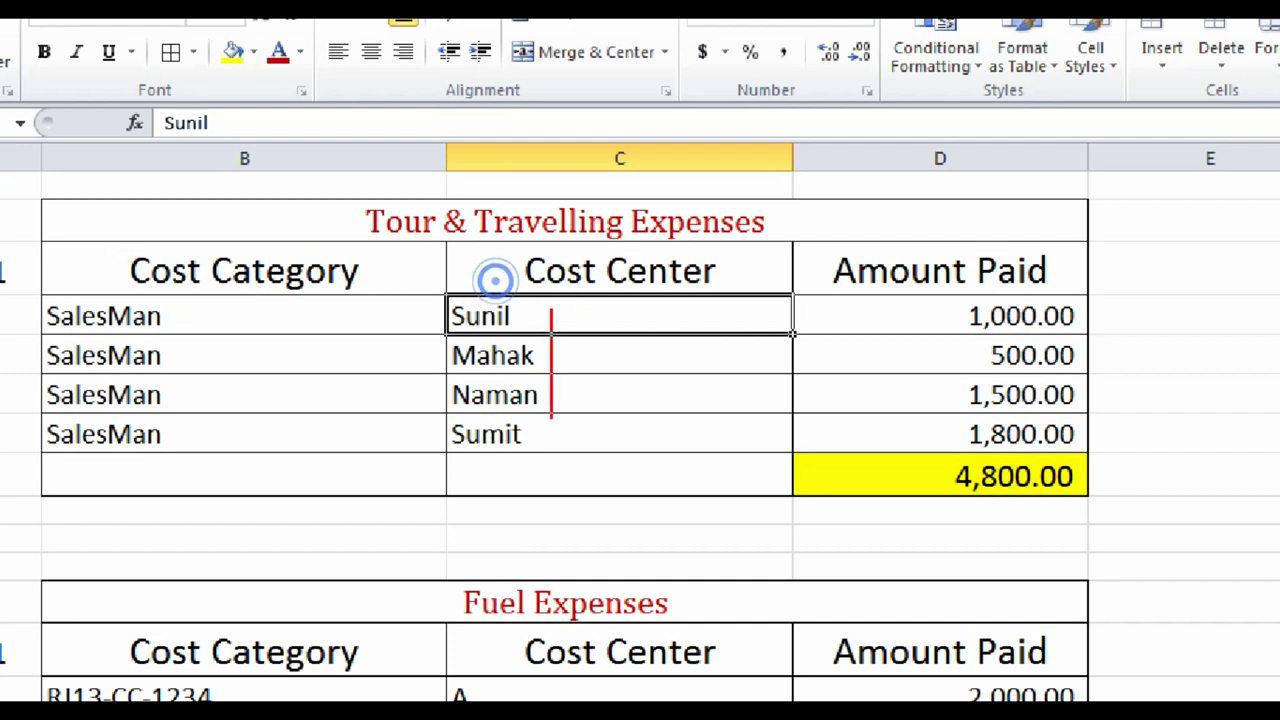
pyautogui.moveTo(15, 290); pyautogui.dragTo(443, 487)
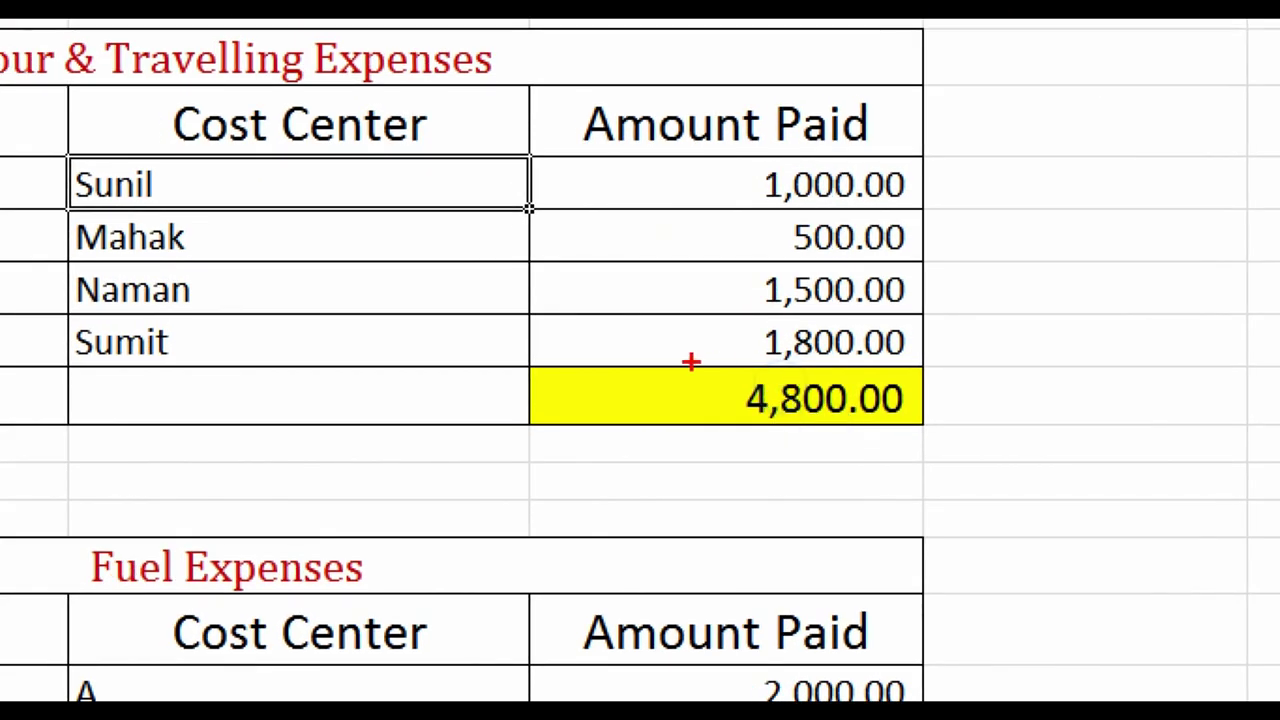
pyautogui.moveTo(651, 345)
pyautogui.mouseDown()
pyautogui.moveTo(700, 386)
pyautogui.moveTo(970, 460)
pyautogui.mouseUp()
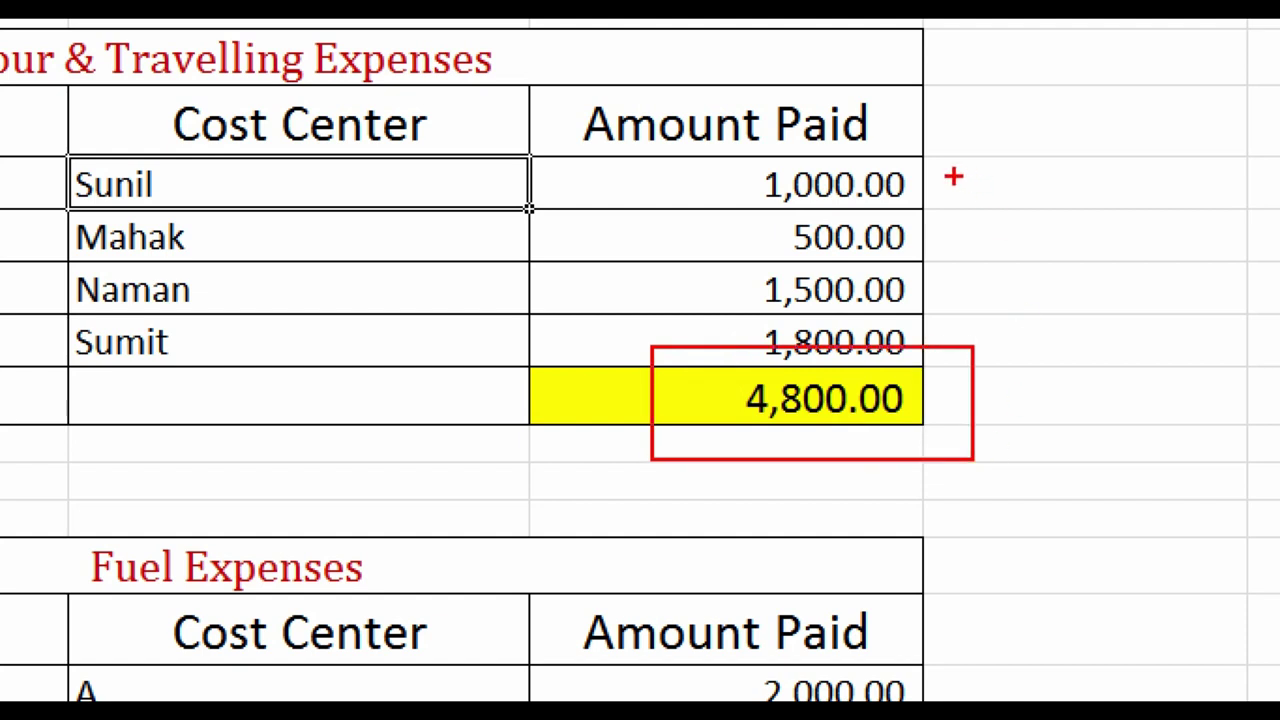
pyautogui.moveTo(706, 150)
pyautogui.mouseDown()
pyautogui.moveTo(786, 320)
pyautogui.moveTo(922, 368)
pyautogui.mouseUp()
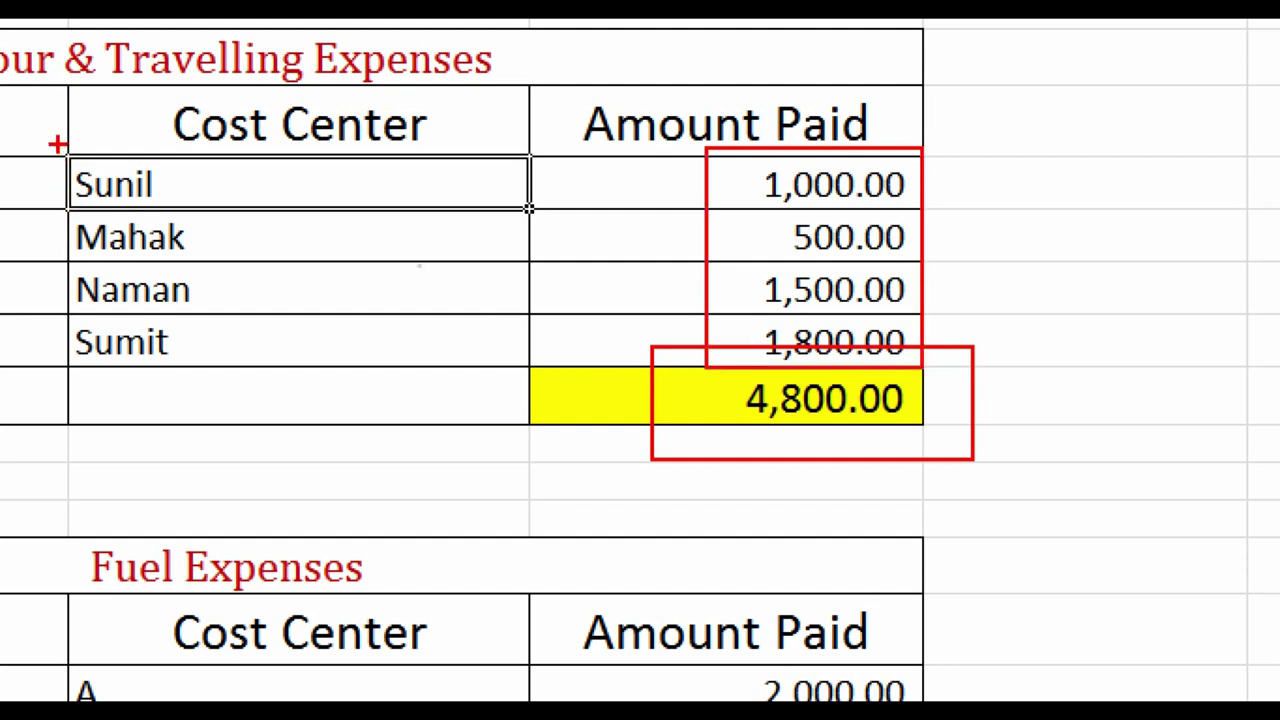
pyautogui.moveTo(57, 145)
pyautogui.mouseDown()
pyautogui.moveTo(114, 206)
pyautogui.moveTo(214, 212)
pyautogui.mouseUp()
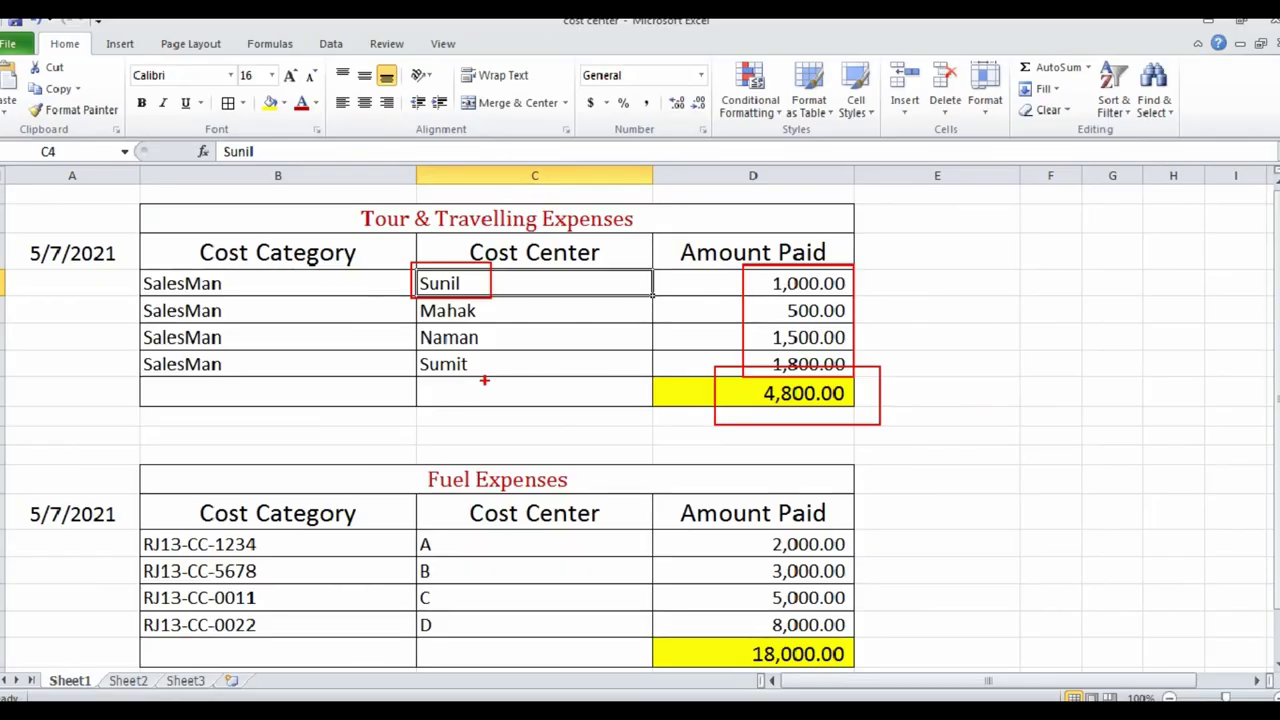
pyautogui.scroll(-1, 350, 593)
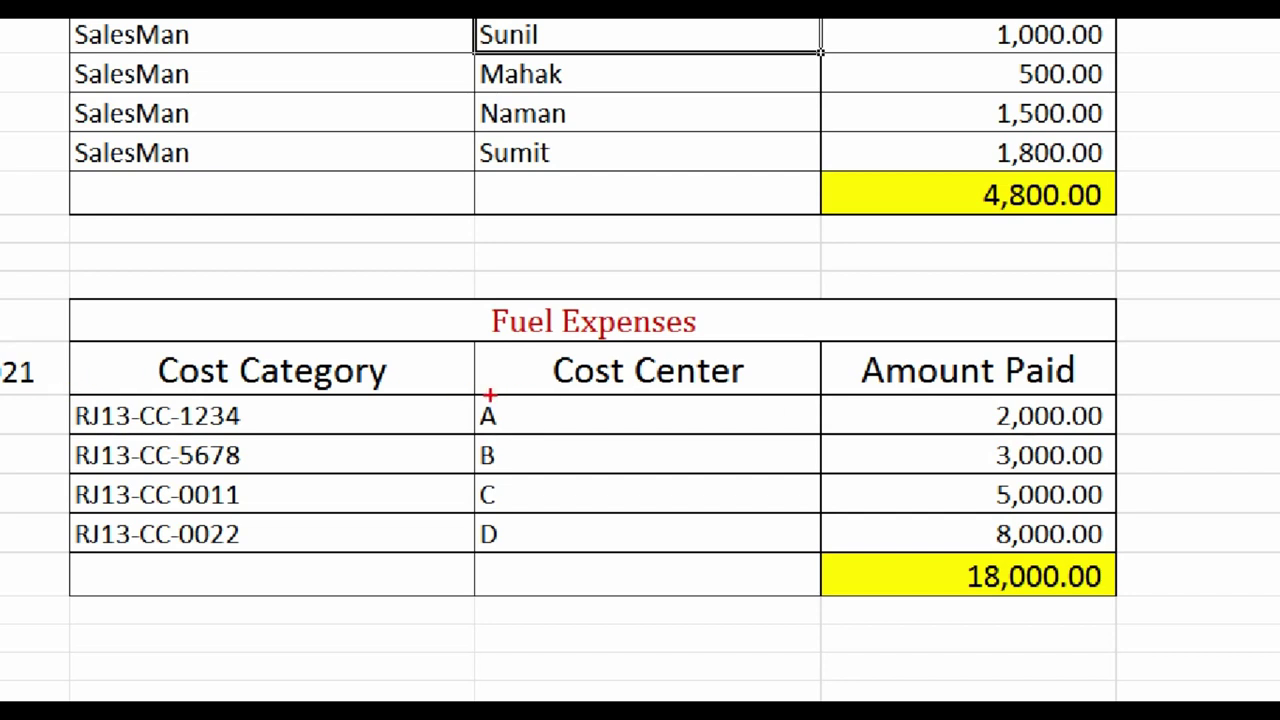
pyautogui.click(421, 442)
pyautogui.moveTo(65, 390); pyautogui.dragTo(296, 434)
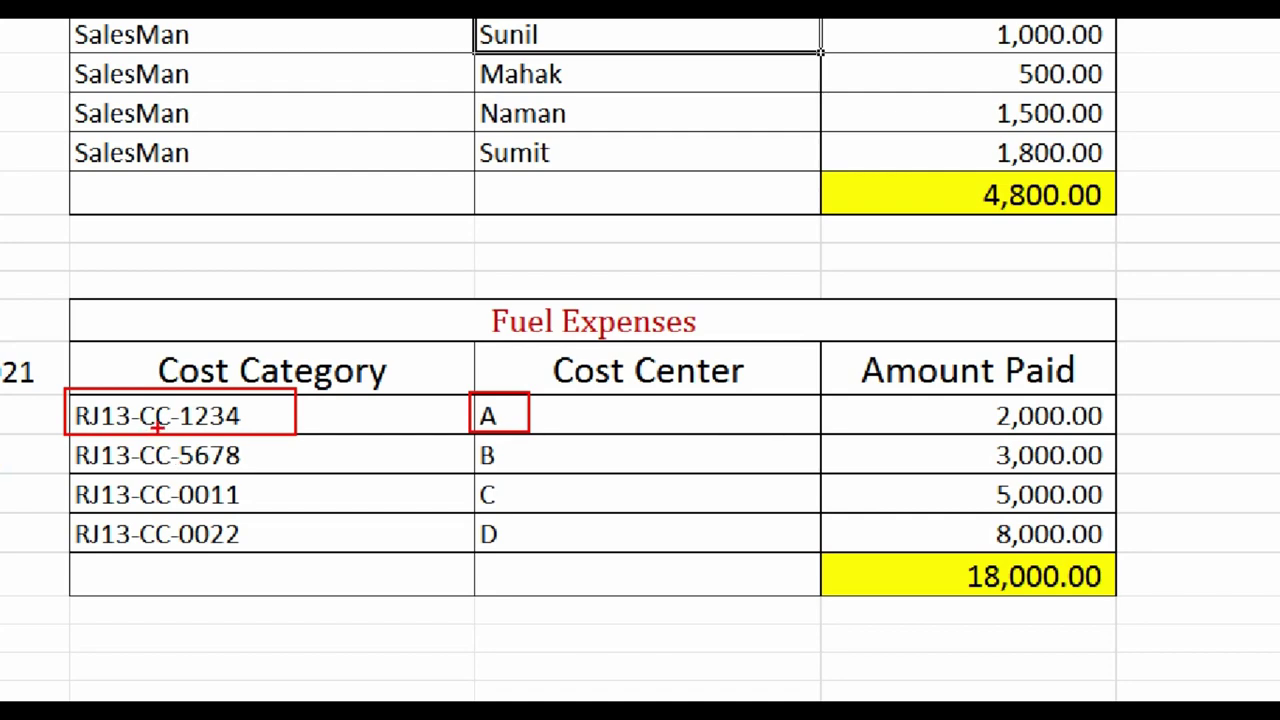
pyautogui.press('Escape')
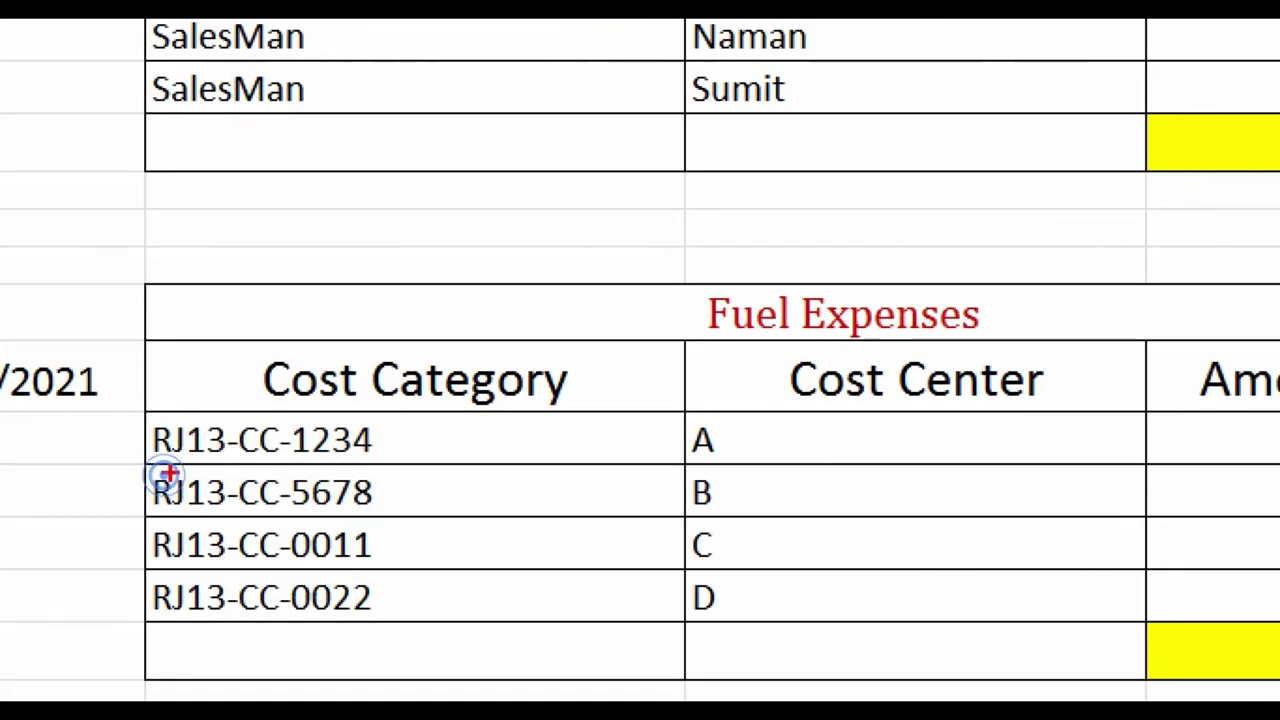
pyautogui.moveTo(377, 655); pyautogui.dragTo(402, 642)
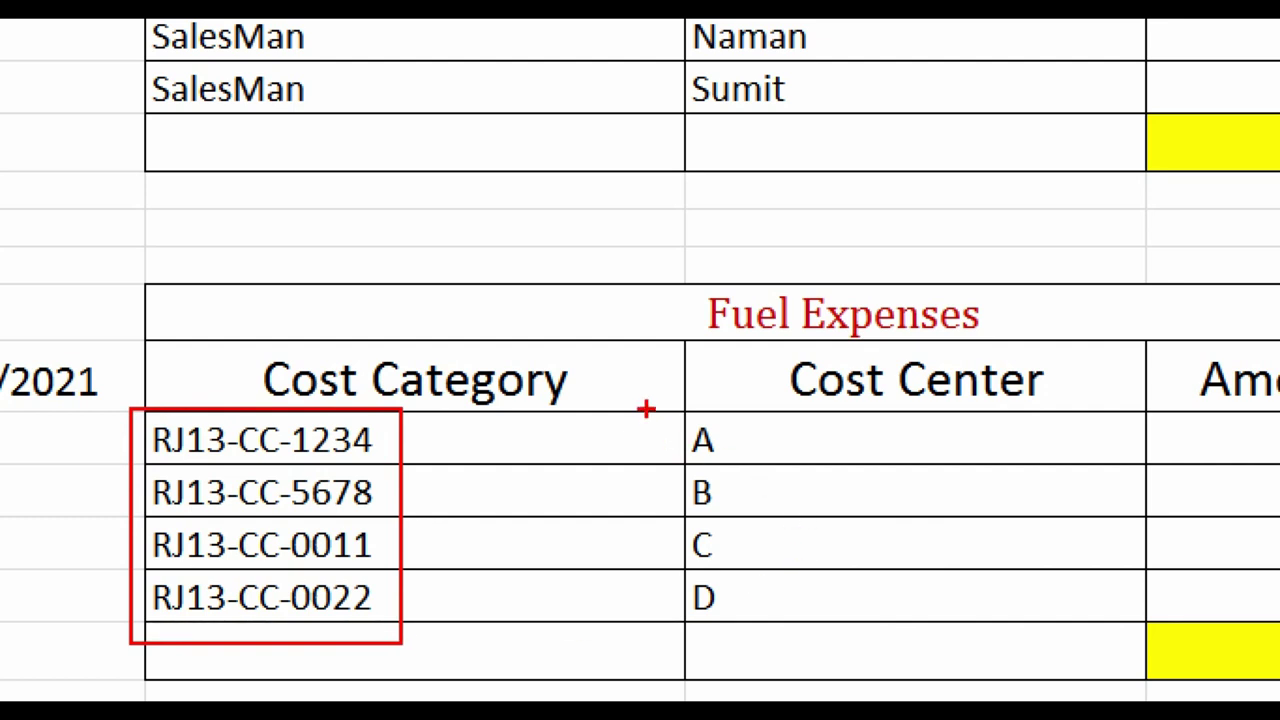
pyautogui.moveTo(646, 408); pyautogui.dragTo(772, 625)
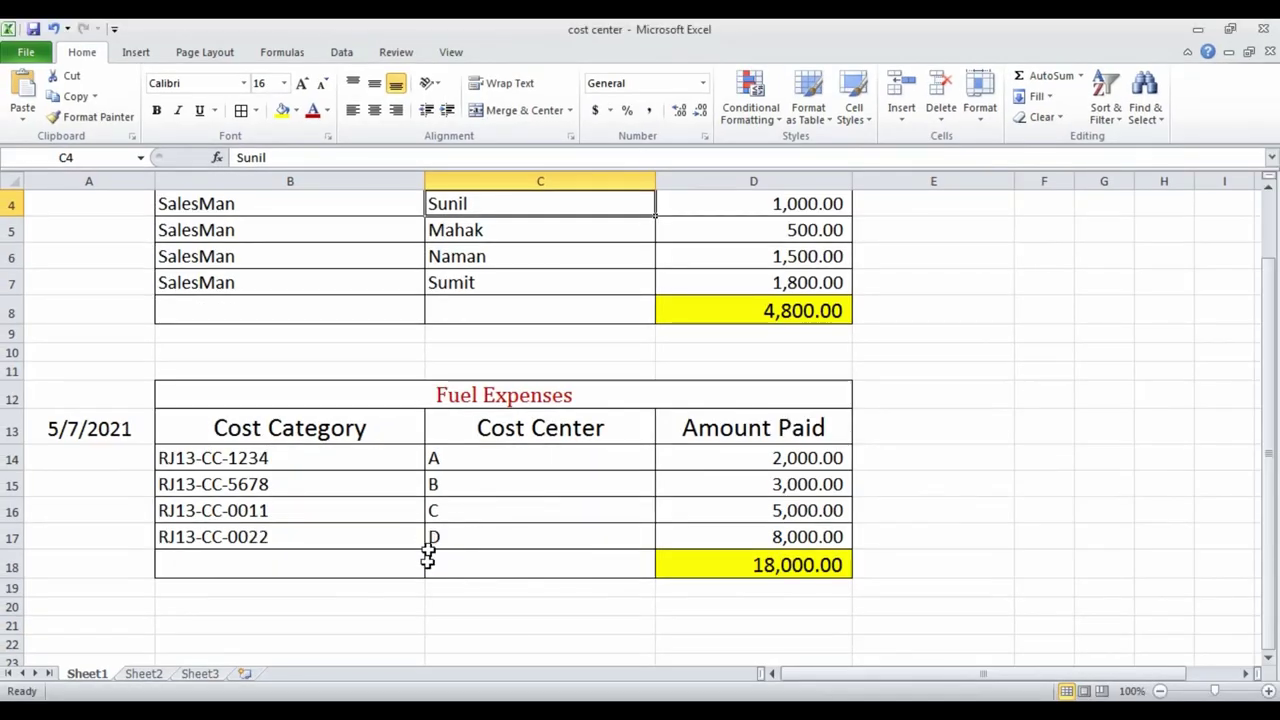
# Step: Switch to TallyPrime and save the company features with Enable Cost Centres set to Yes
pyautogui.moveTo(315, 712)
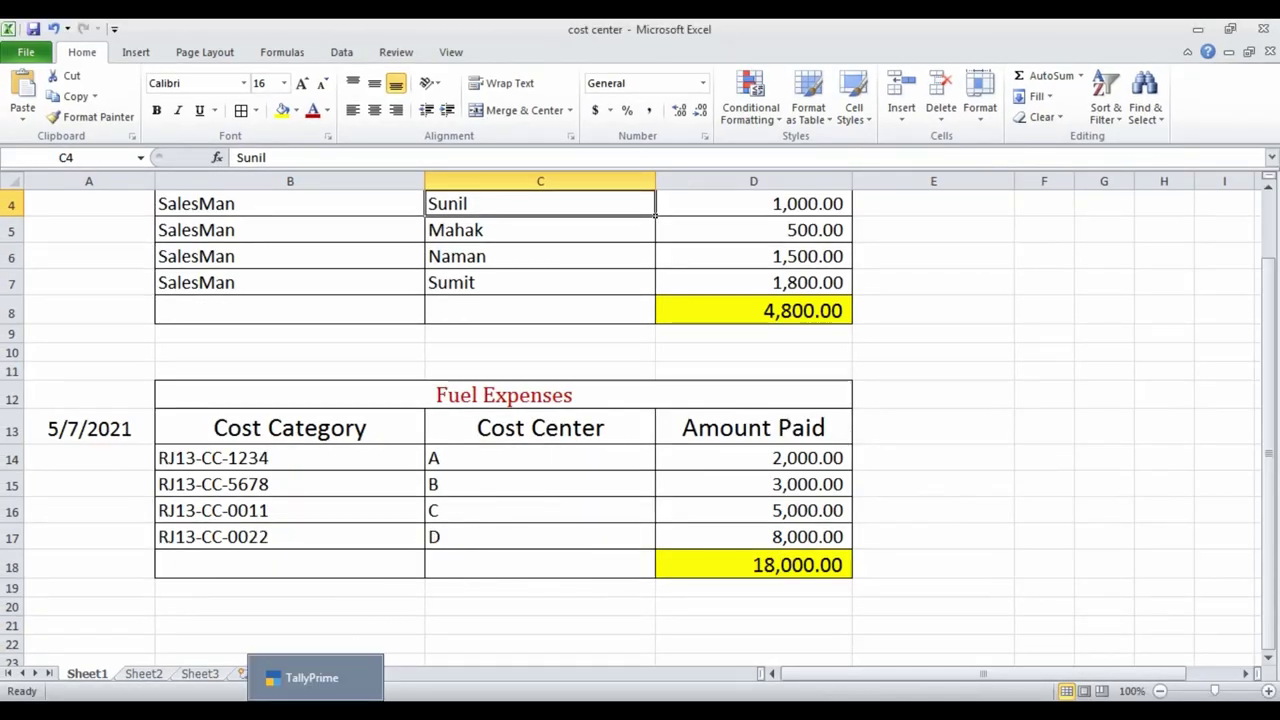
pyautogui.click(312, 677)
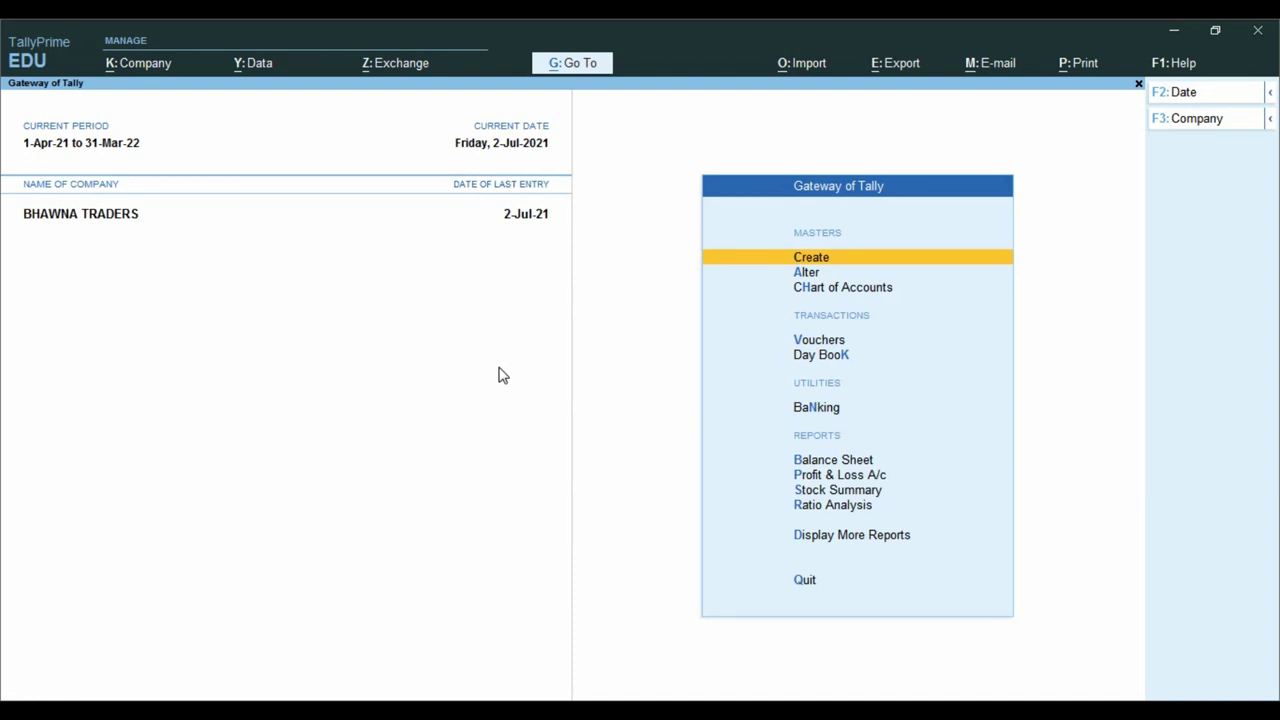
pyautogui.click(148, 68)
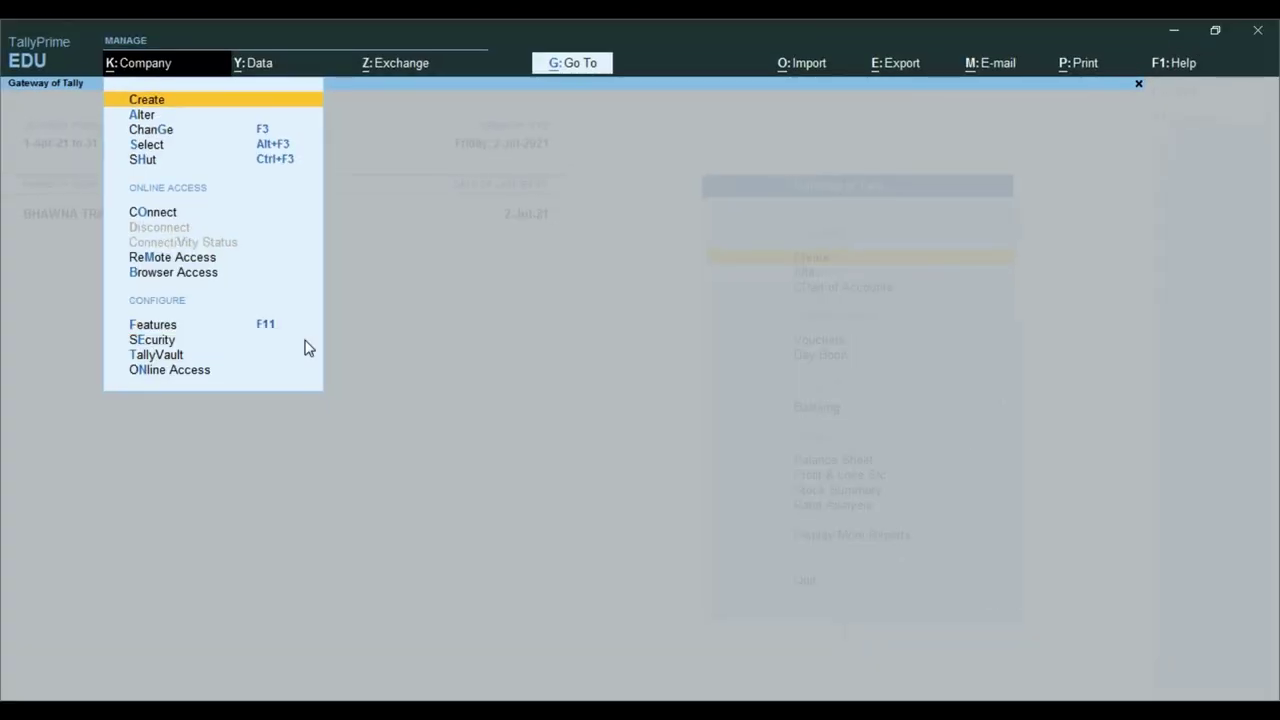
pyautogui.press('F11')
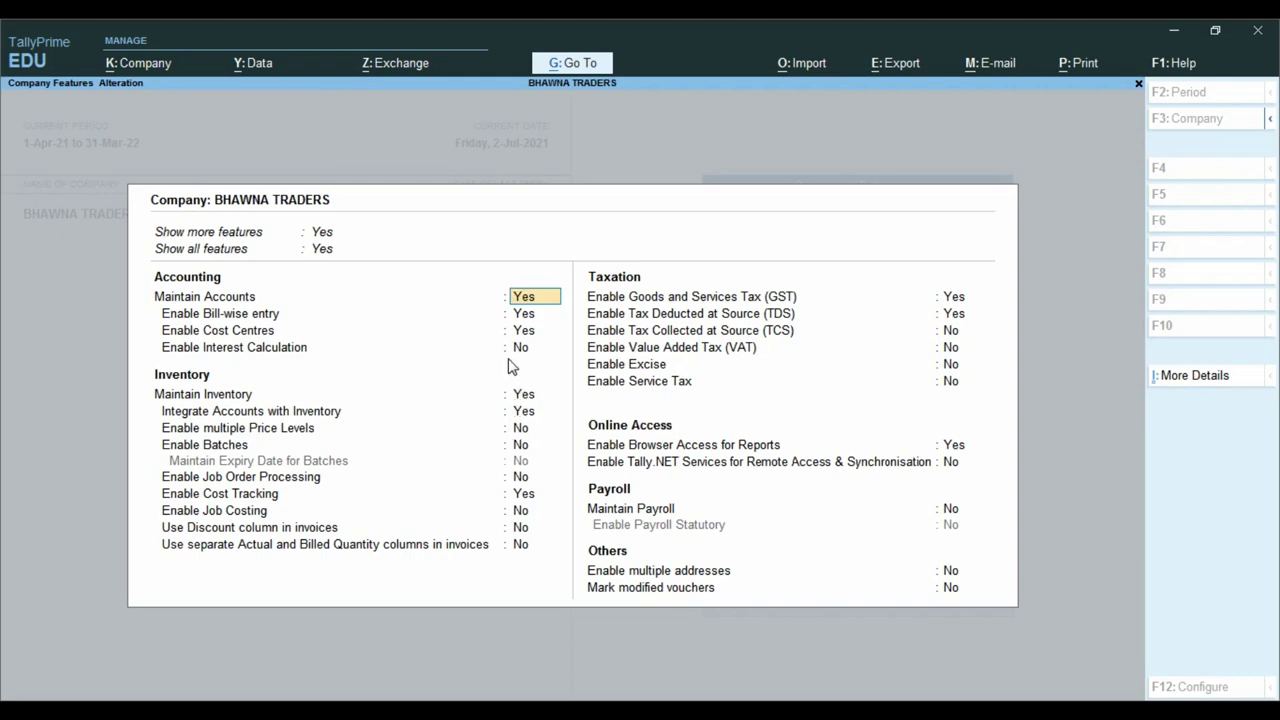
pyautogui.press('ctrl')
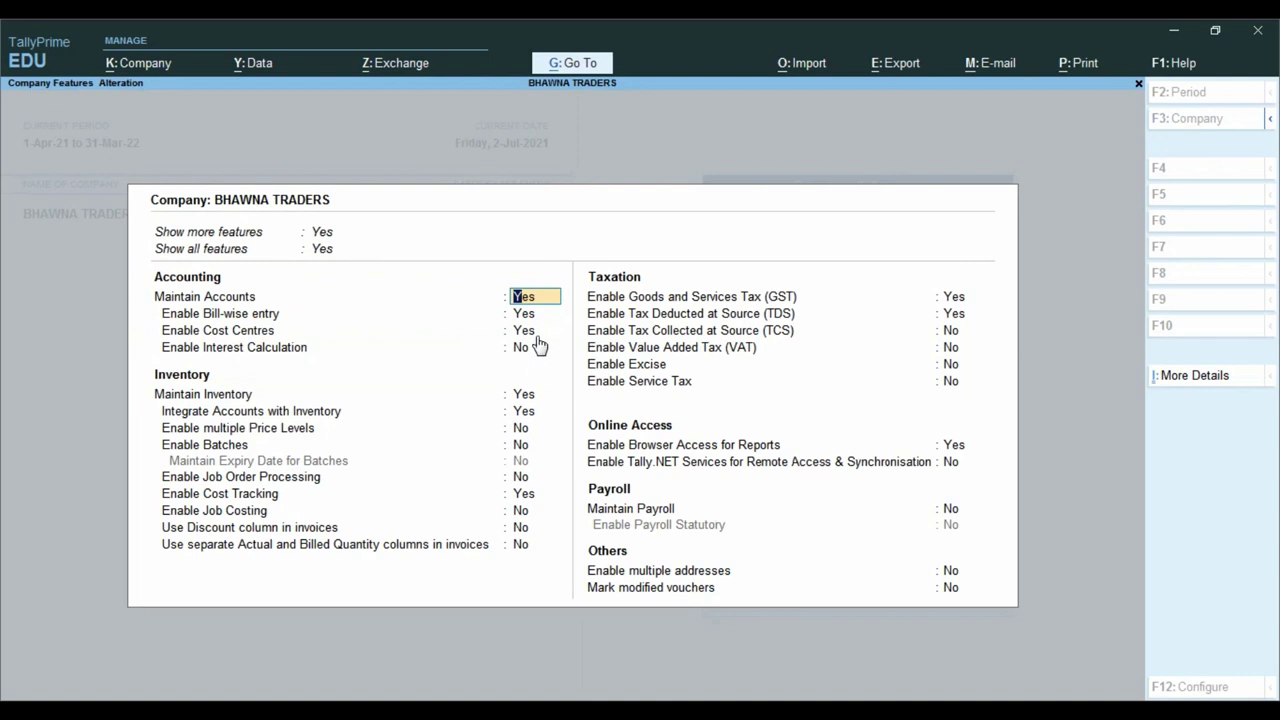
pyautogui.click(544, 336)
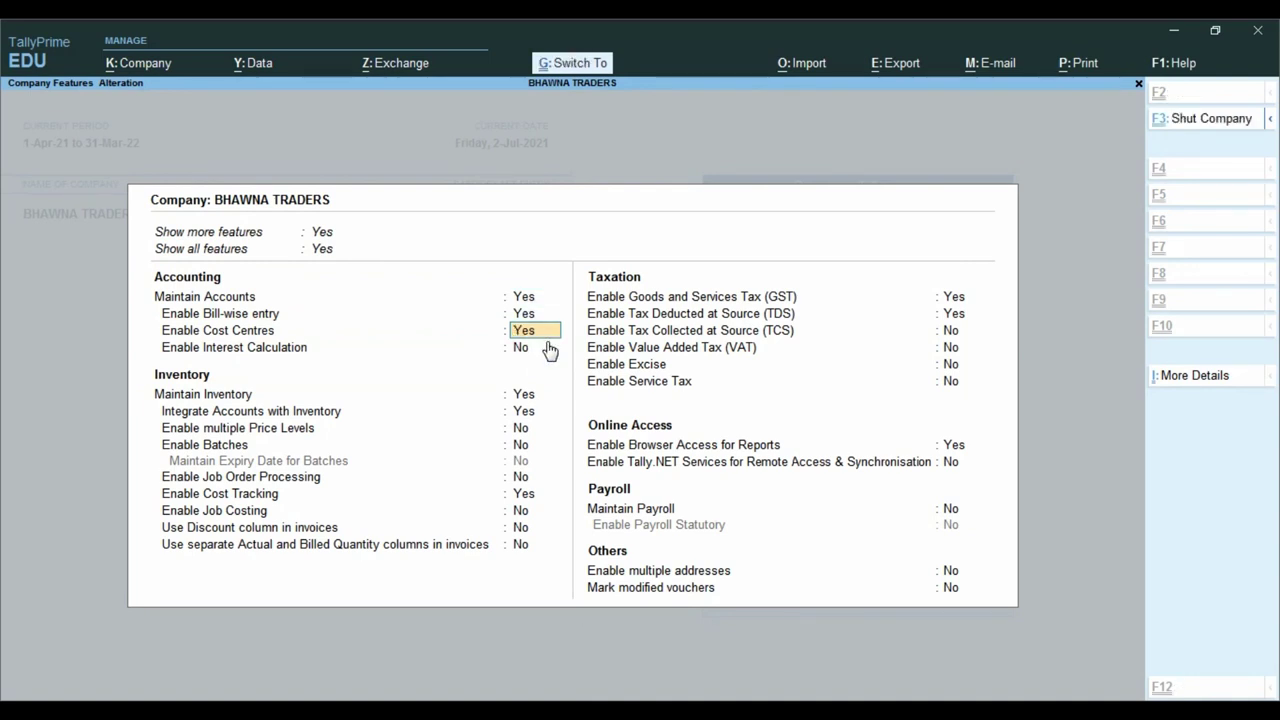
pyautogui.hotkey('ctrl', 'a')
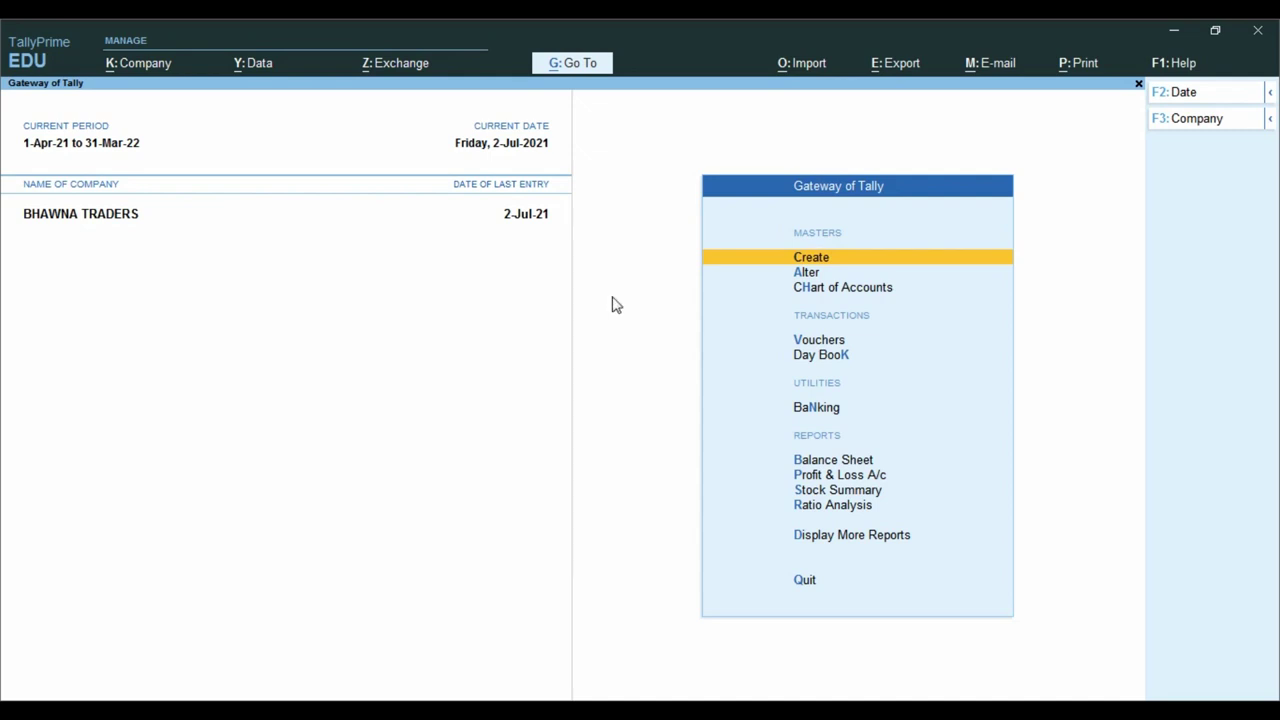
# Step: Show the full list of masters for creation and start a new Cost Category instead of altering the primary one
pyautogui.click(866, 258)
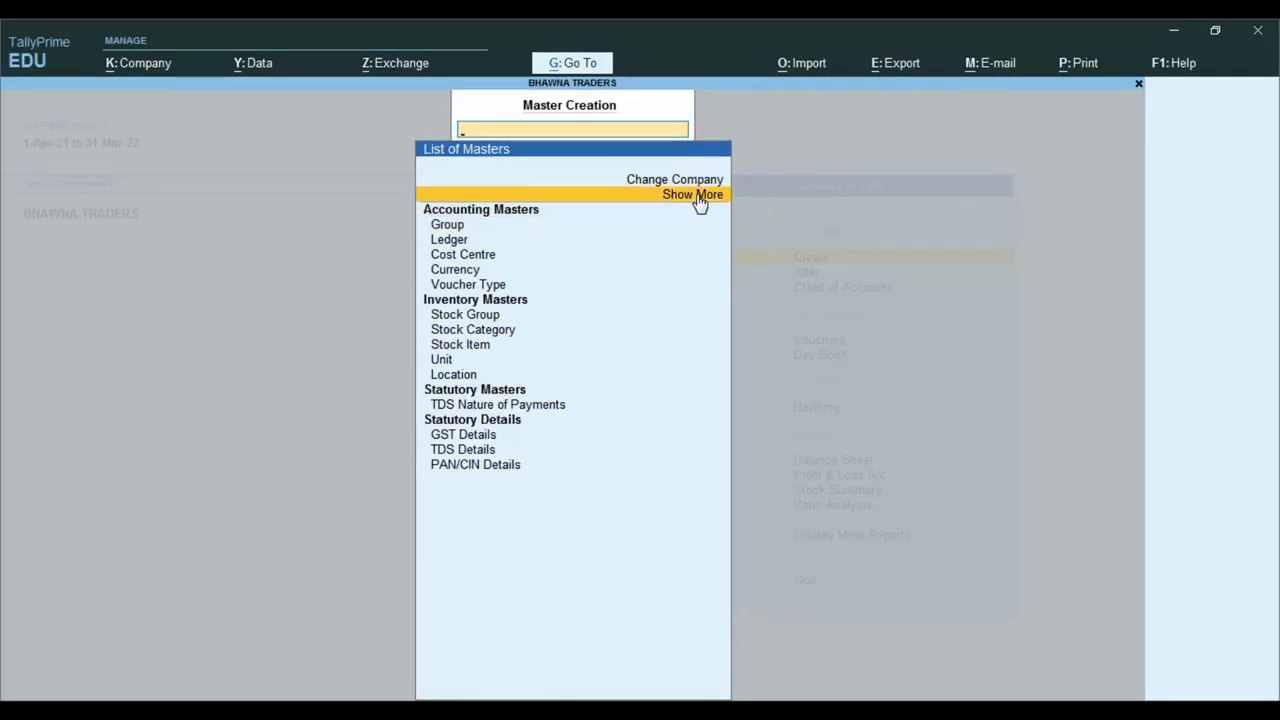
pyautogui.click(700, 205)
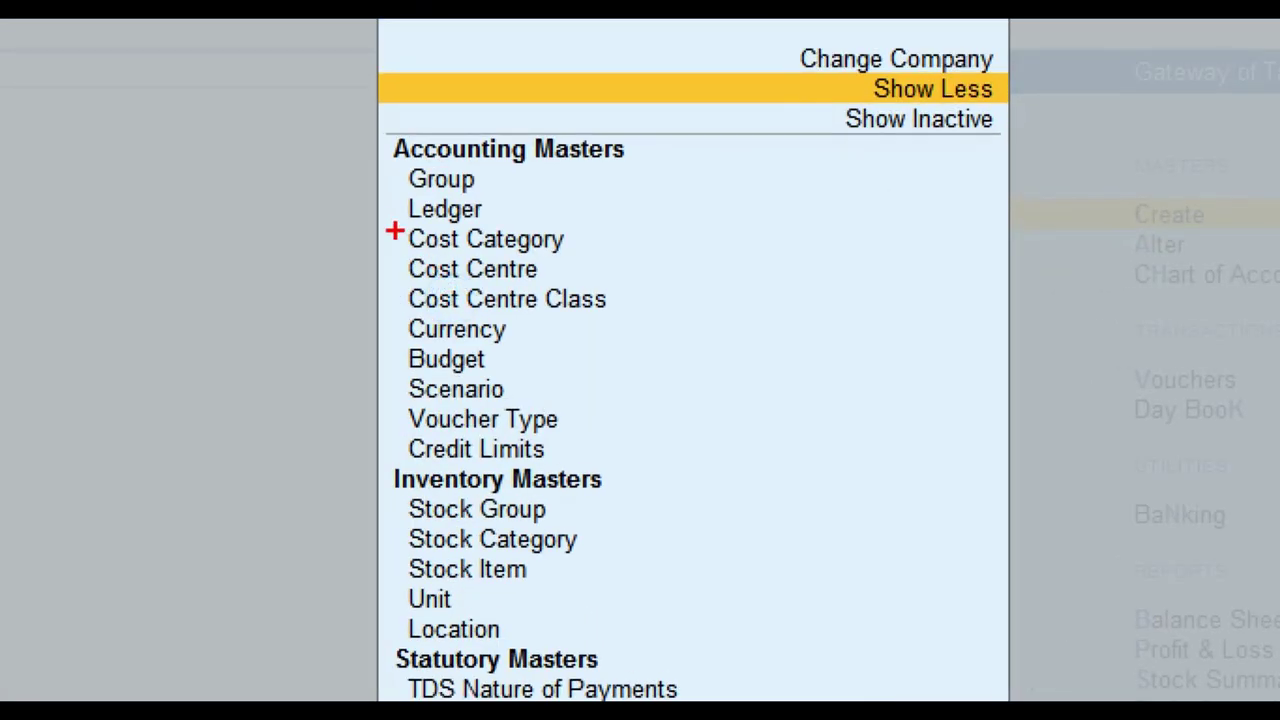
pyautogui.moveTo(390, 215); pyautogui.dragTo(613, 279)
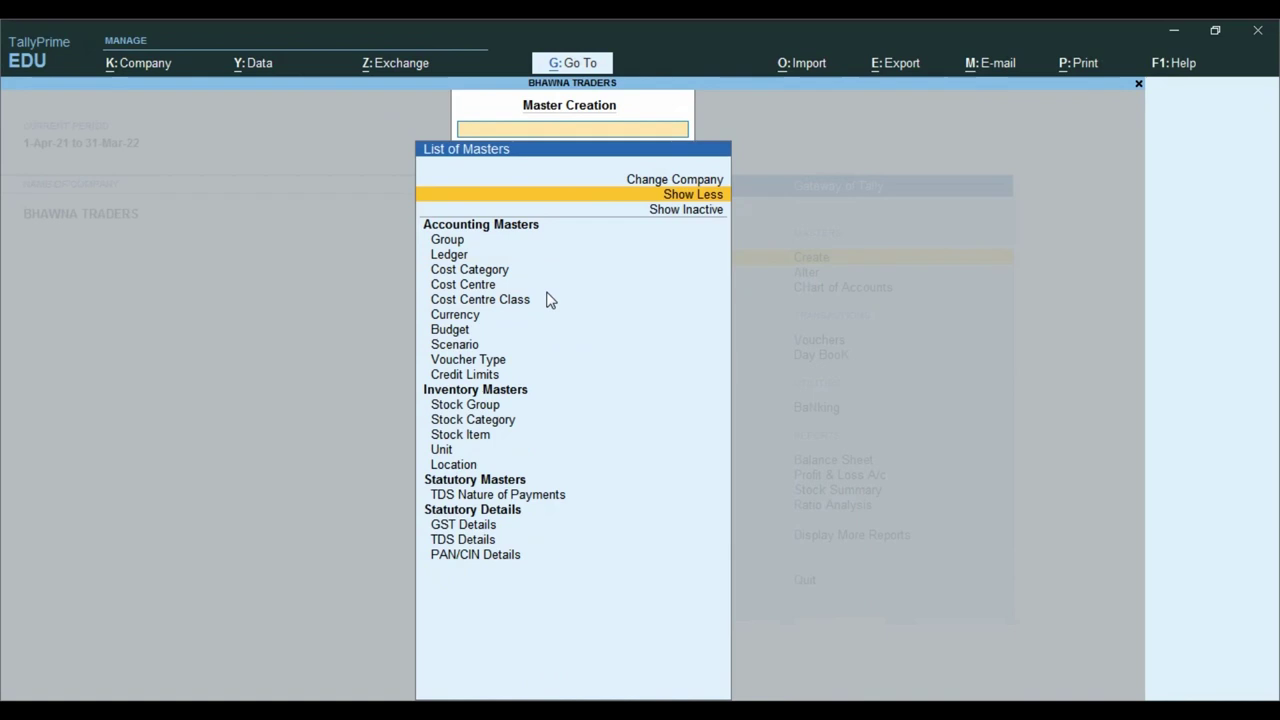
pyautogui.press('Down')
pyautogui.press('Down')
pyautogui.press('Down')
pyautogui.press('Down')
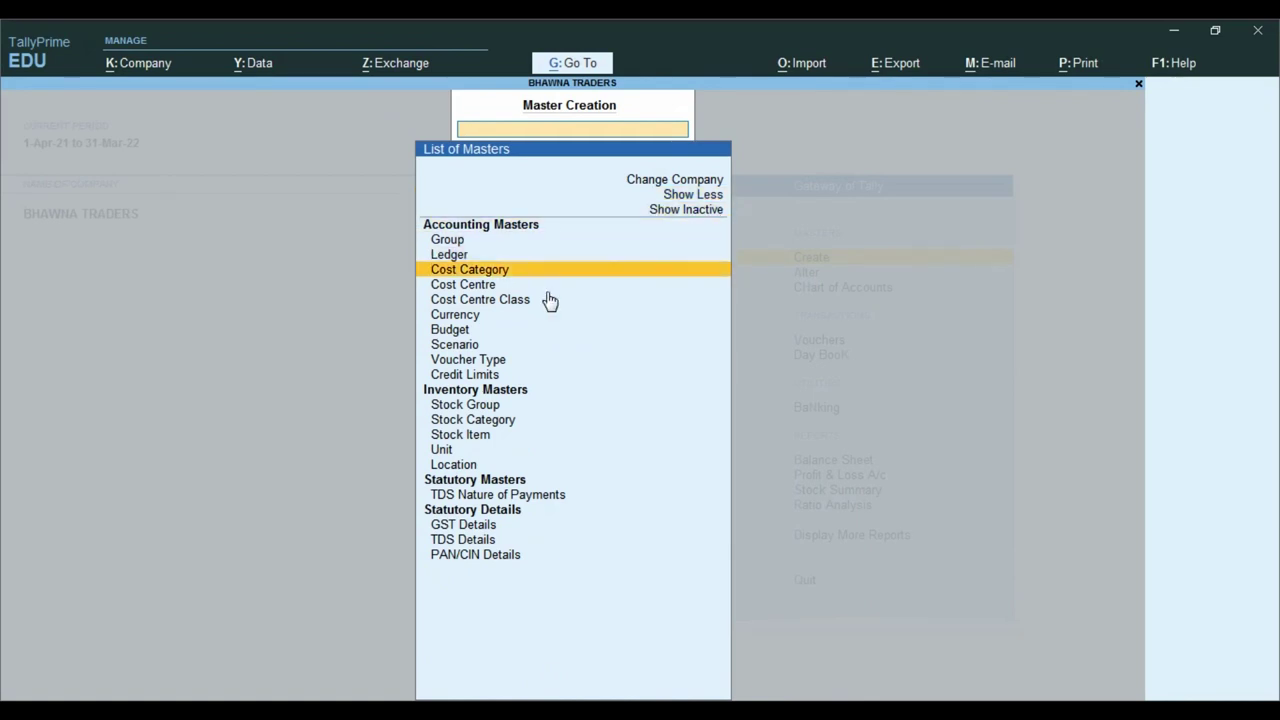
pyautogui.press('Return')
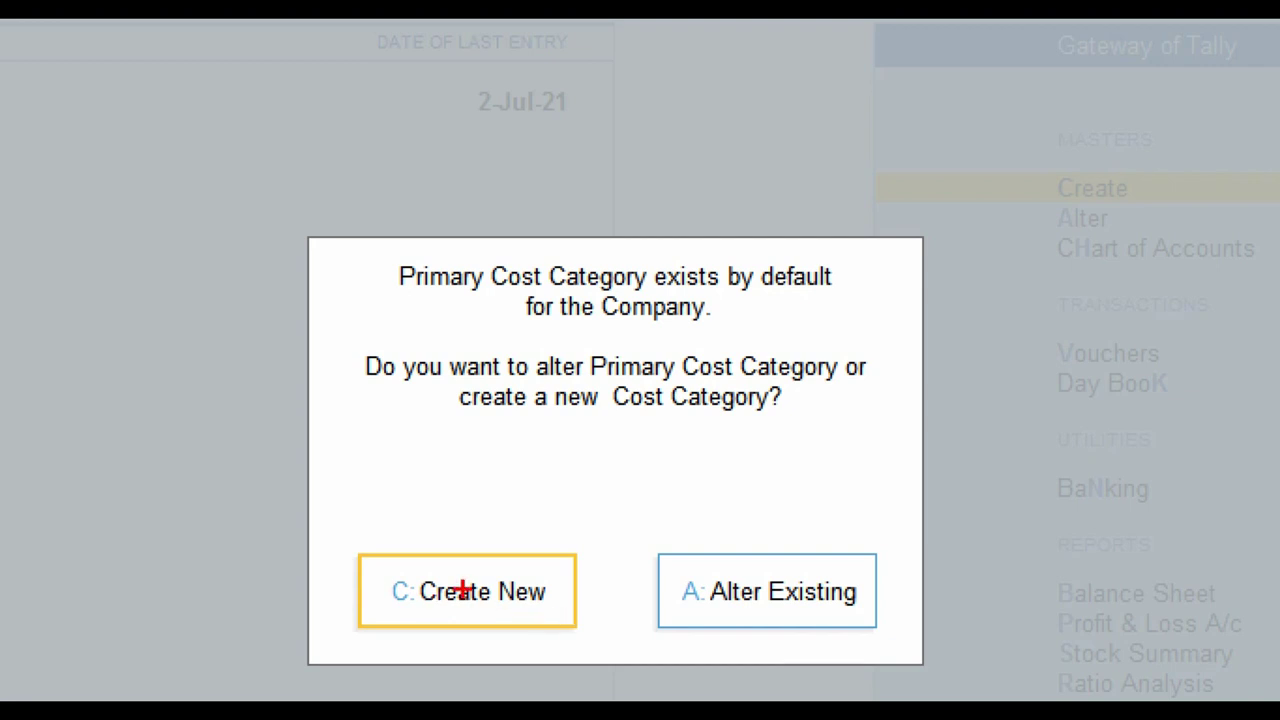
pyautogui.moveTo(365, 553)
pyautogui.mouseDown()
pyautogui.moveTo(457, 620)
pyautogui.moveTo(640, 497)
pyautogui.mouseUp()
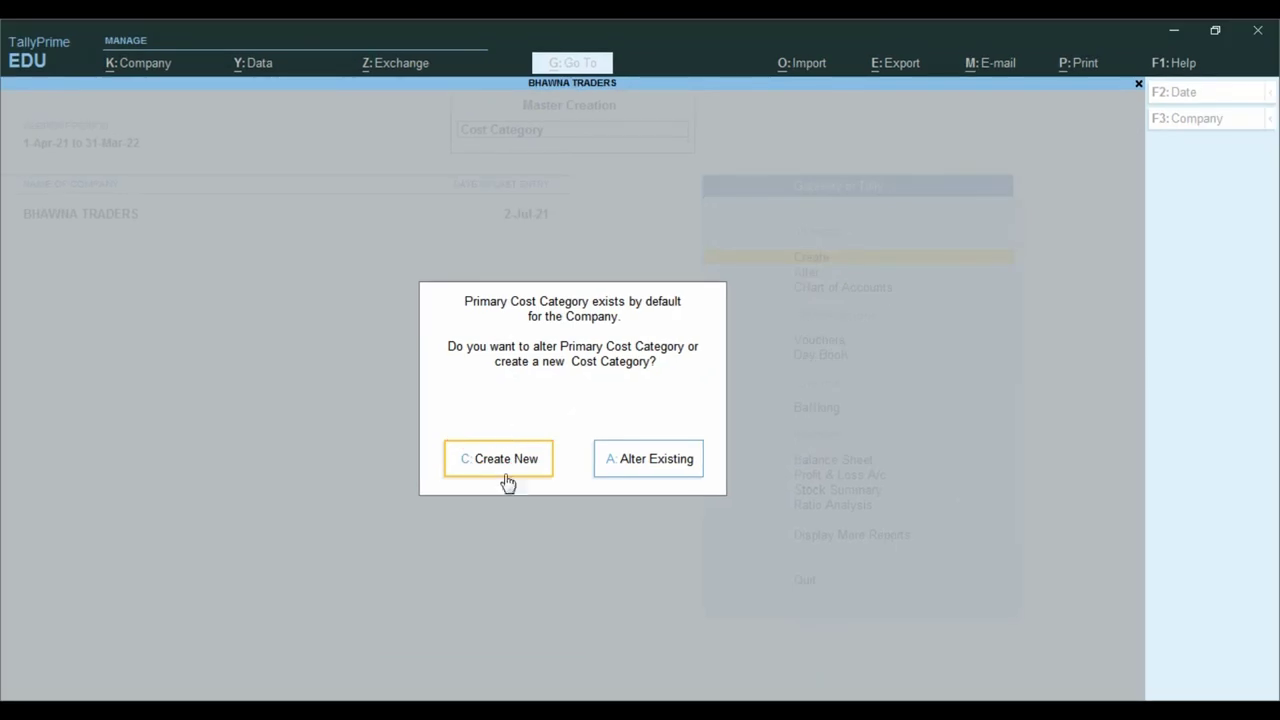
pyautogui.click(473, 606)
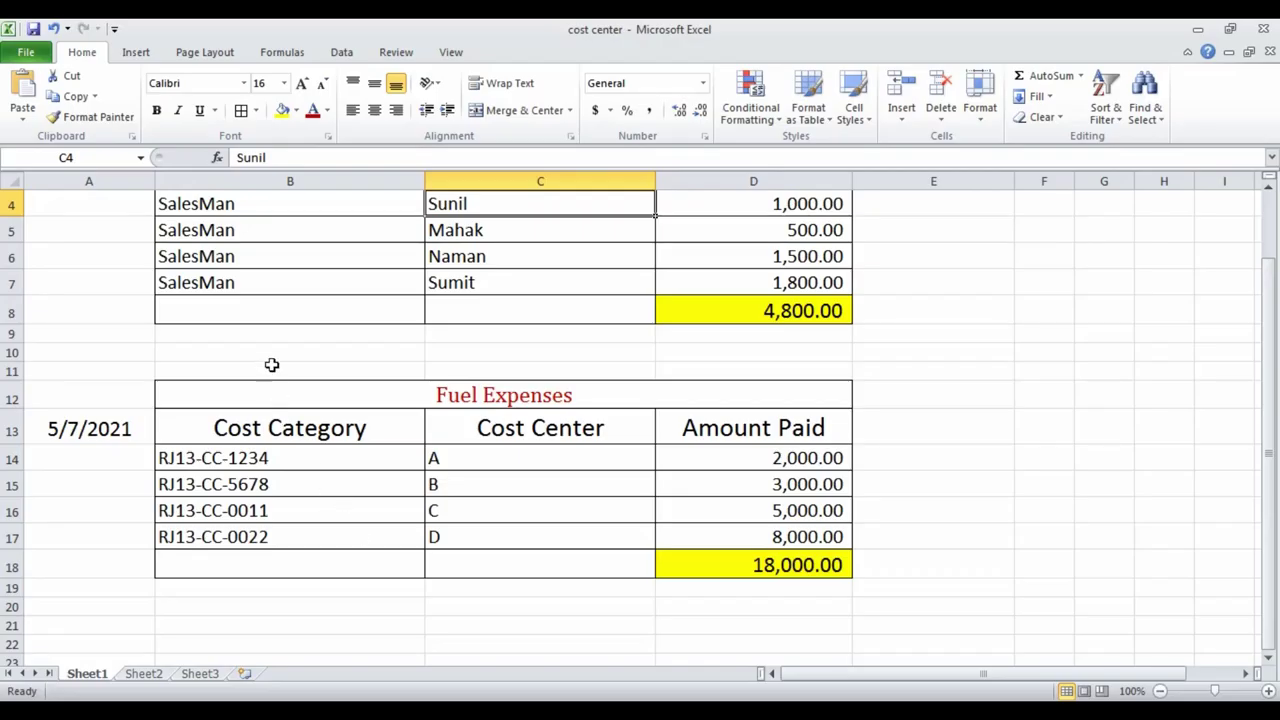
# Step: Create the cost category SALEMAN with Allocate Revenue Items set to Yes and Allocate Non-revenue items set to No
pyautogui.scroll(1, 268, 345)
pyautogui.click(255, 290)
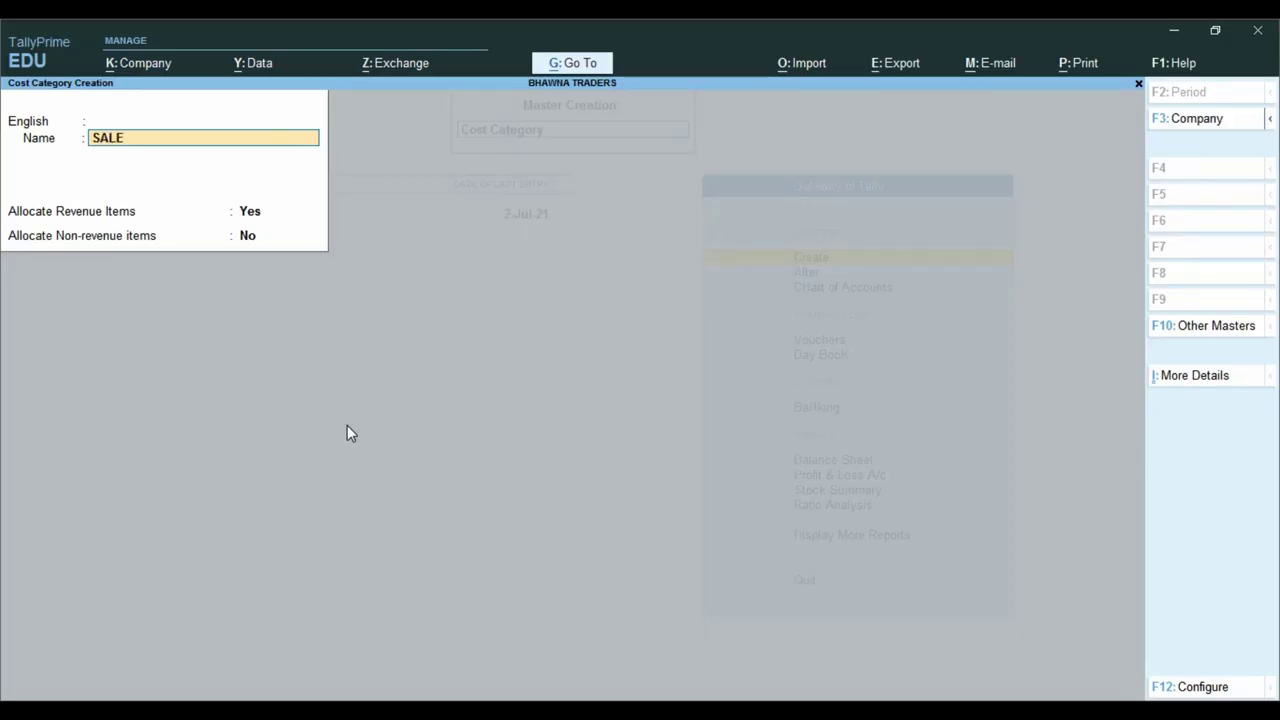
pyautogui.press('Return')
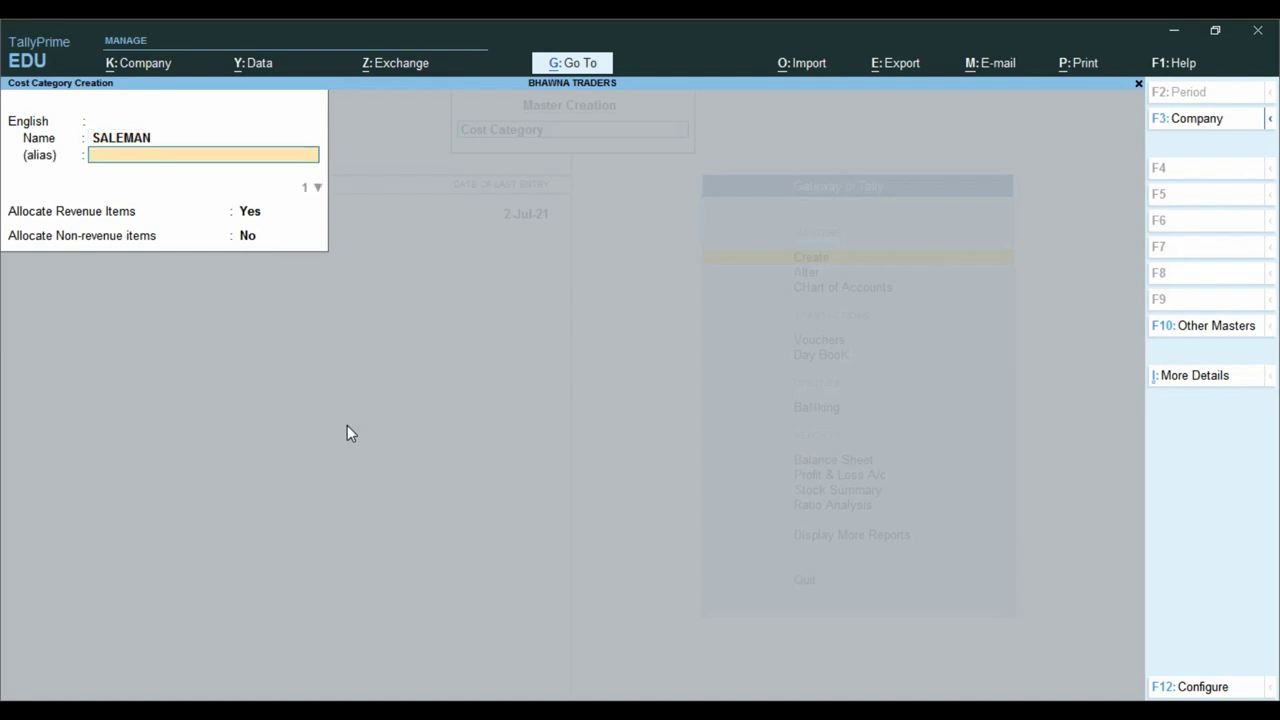
pyautogui.press('Return')
pyautogui.press('Return')
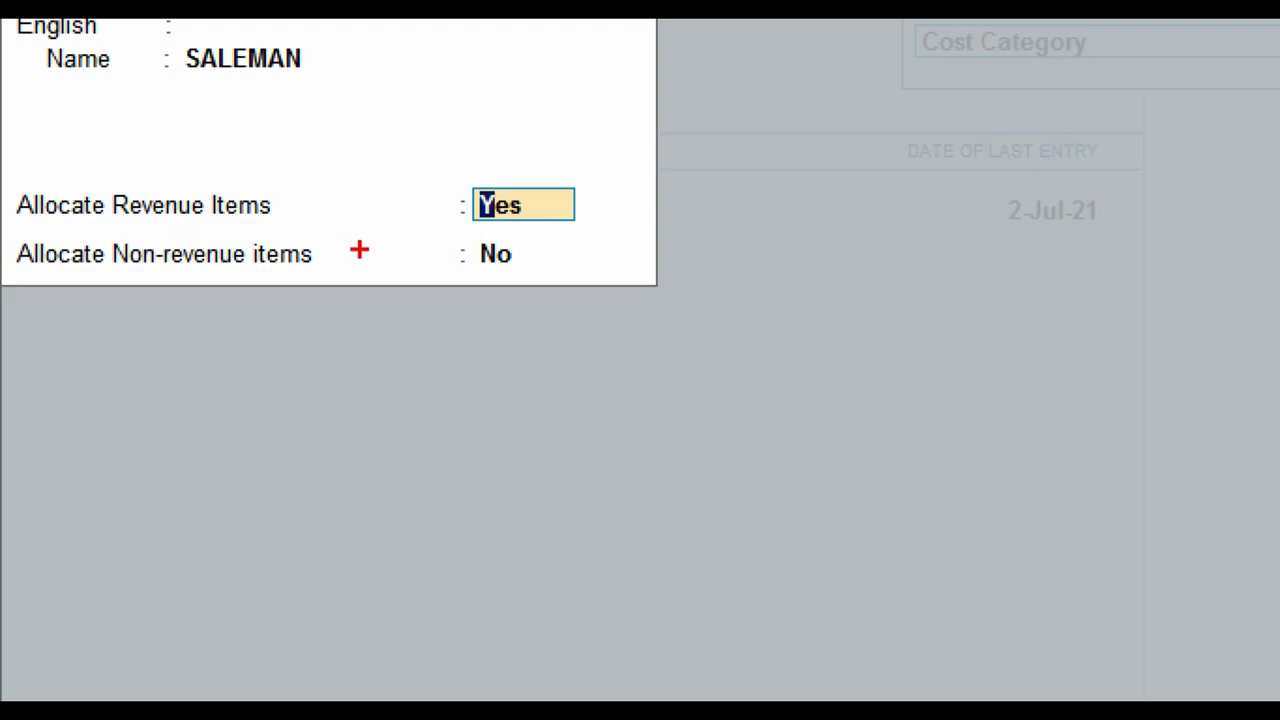
pyautogui.press('Return')
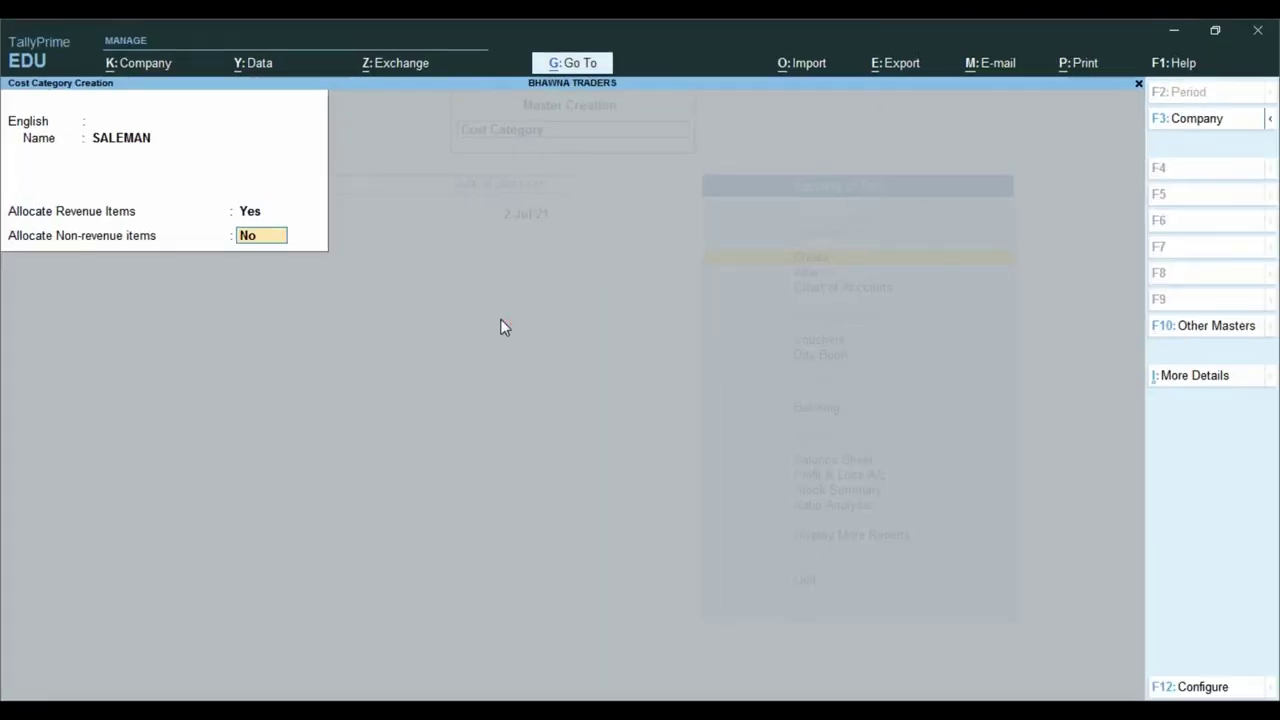
pyautogui.press('Return')
pyautogui.press('Return')
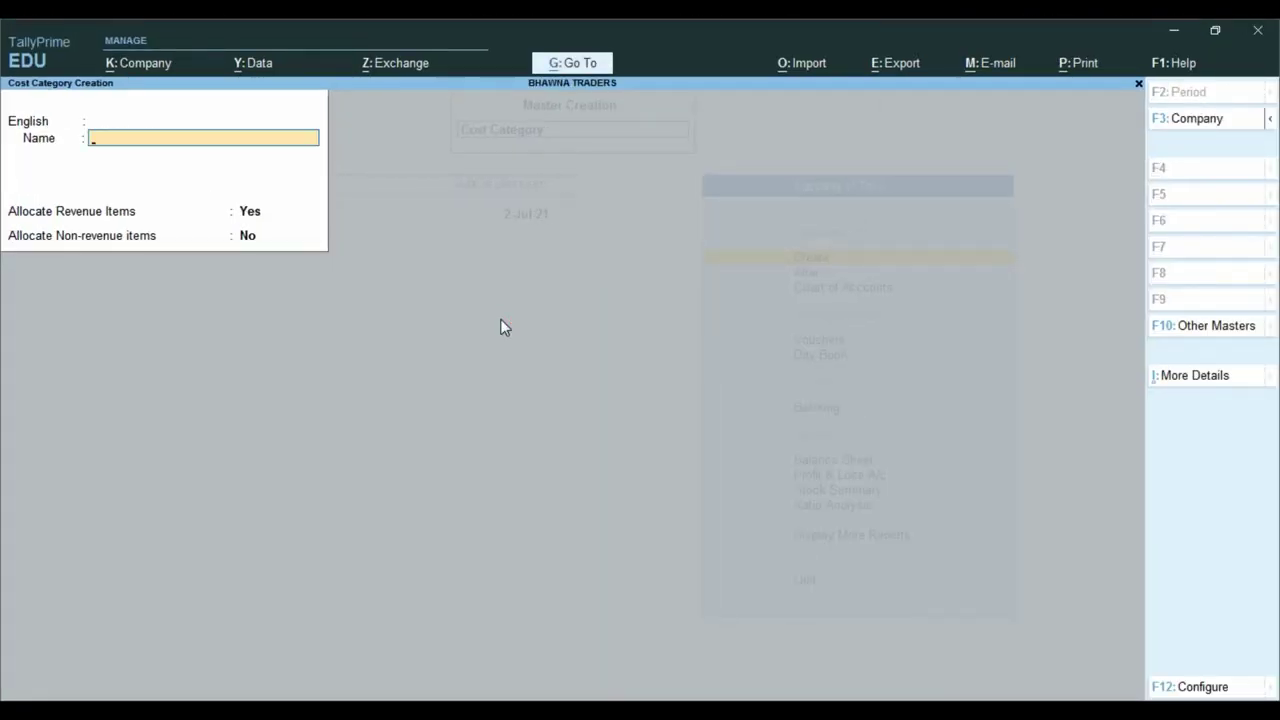
# Step: Leave the cost category creation form and open the creation form for a Cost Centre
pyautogui.hotkey('alt', 'Tab')
pyautogui.hotkey('alt', 'Tab')
pyautogui.press('Escape')
pyautogui.press('y')
pyautogui.press('Down')
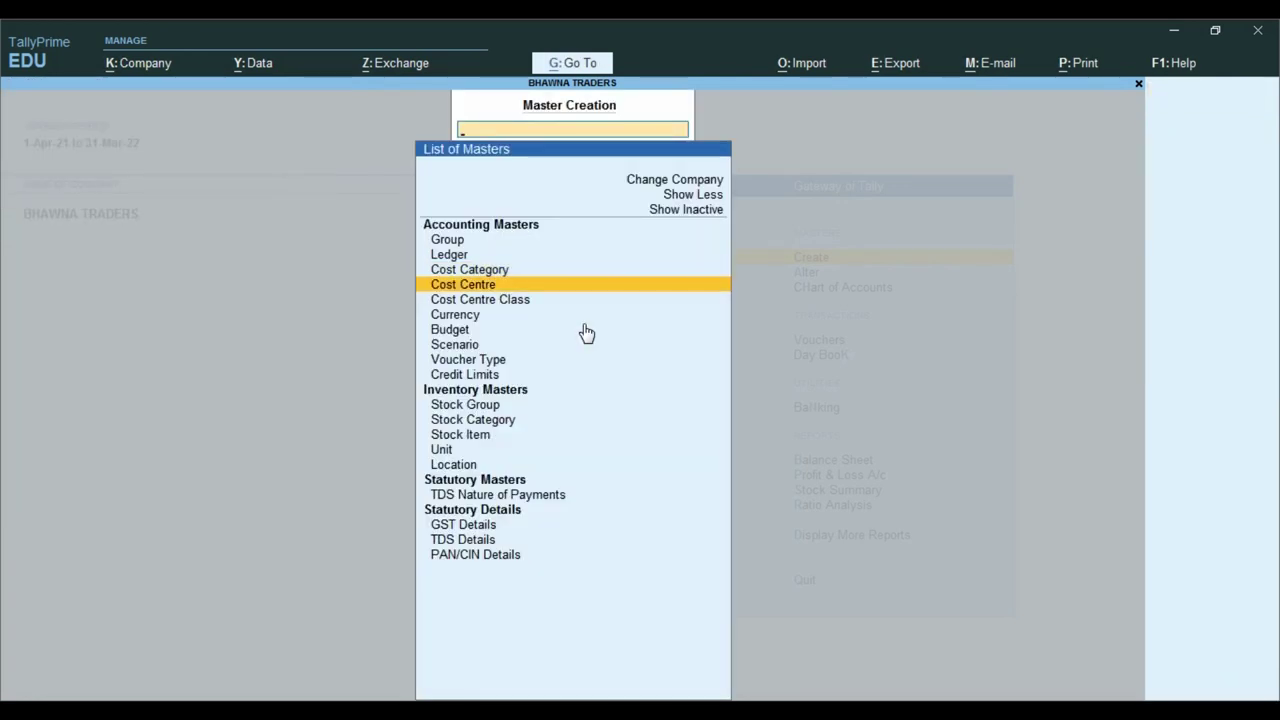
pyautogui.press('Return')
# Step: Check the cost category in the Excel expense table and assign the new cost centre to the SALEMAN category in TallyPrime
pyautogui.hotkey('alt', 'Tab')
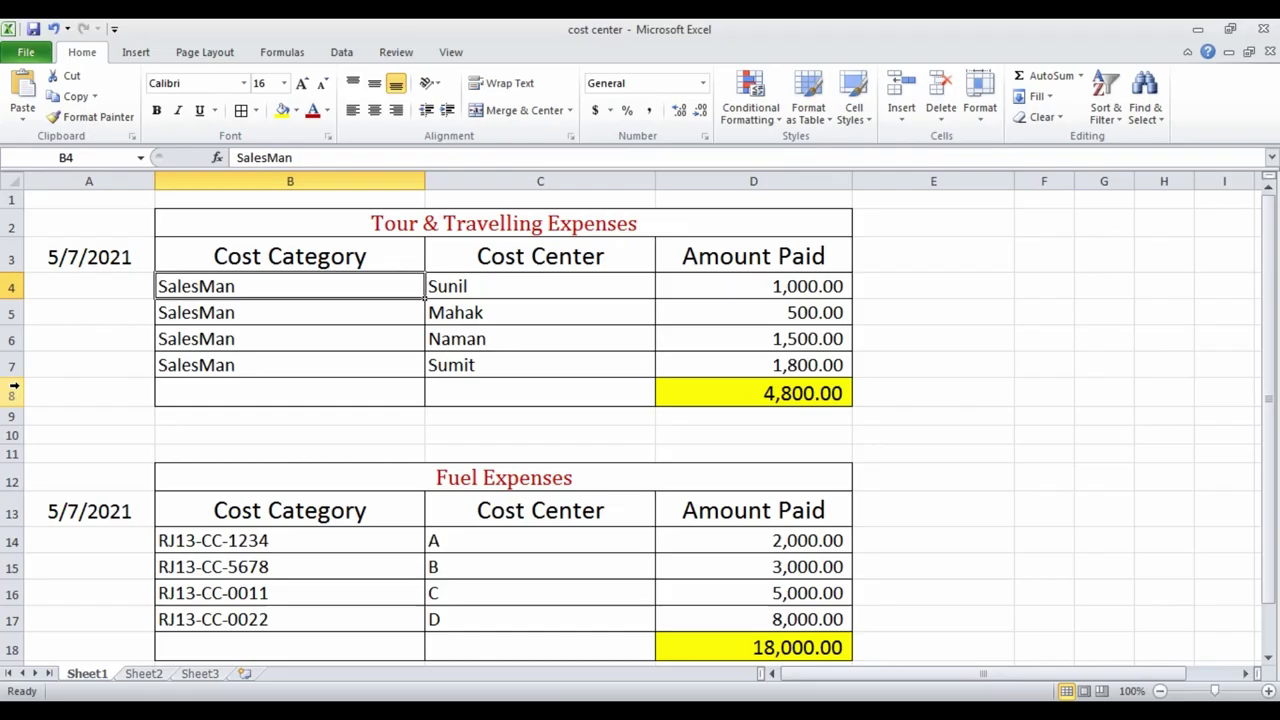
pyautogui.hotkey('alt', 'Tab')
pyautogui.press('BackSpace')
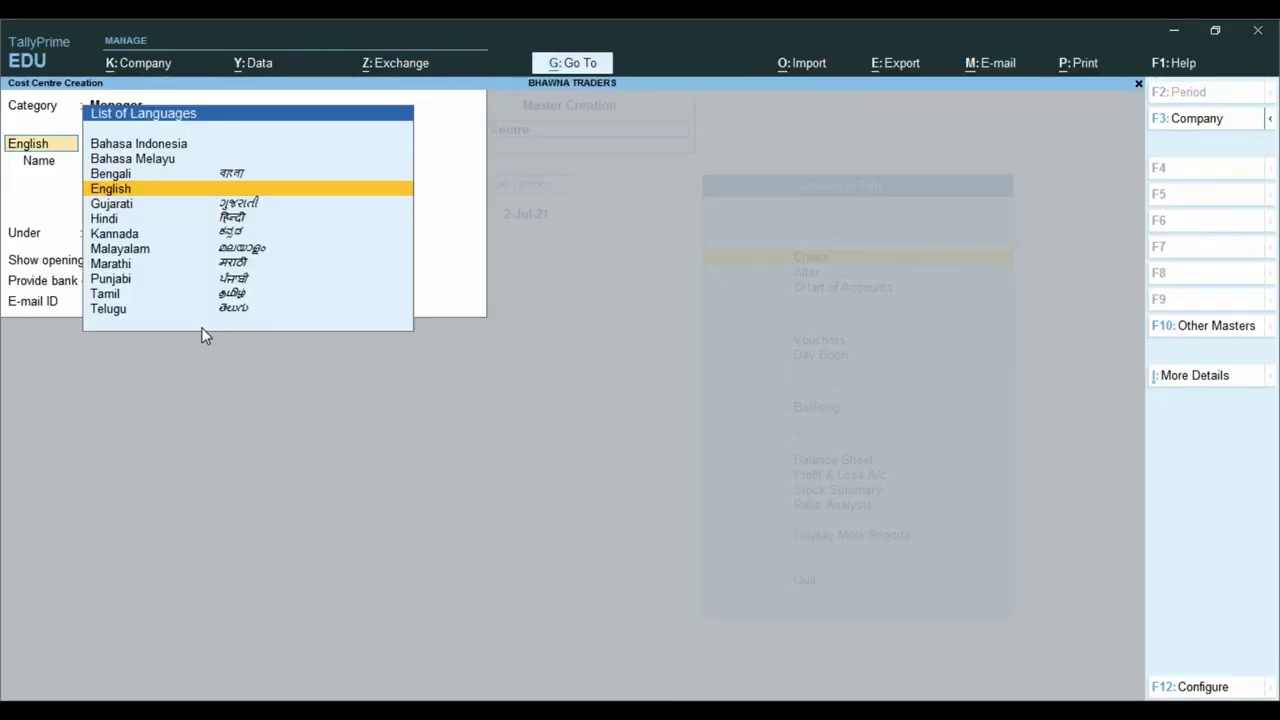
pyautogui.press('BackSpace')
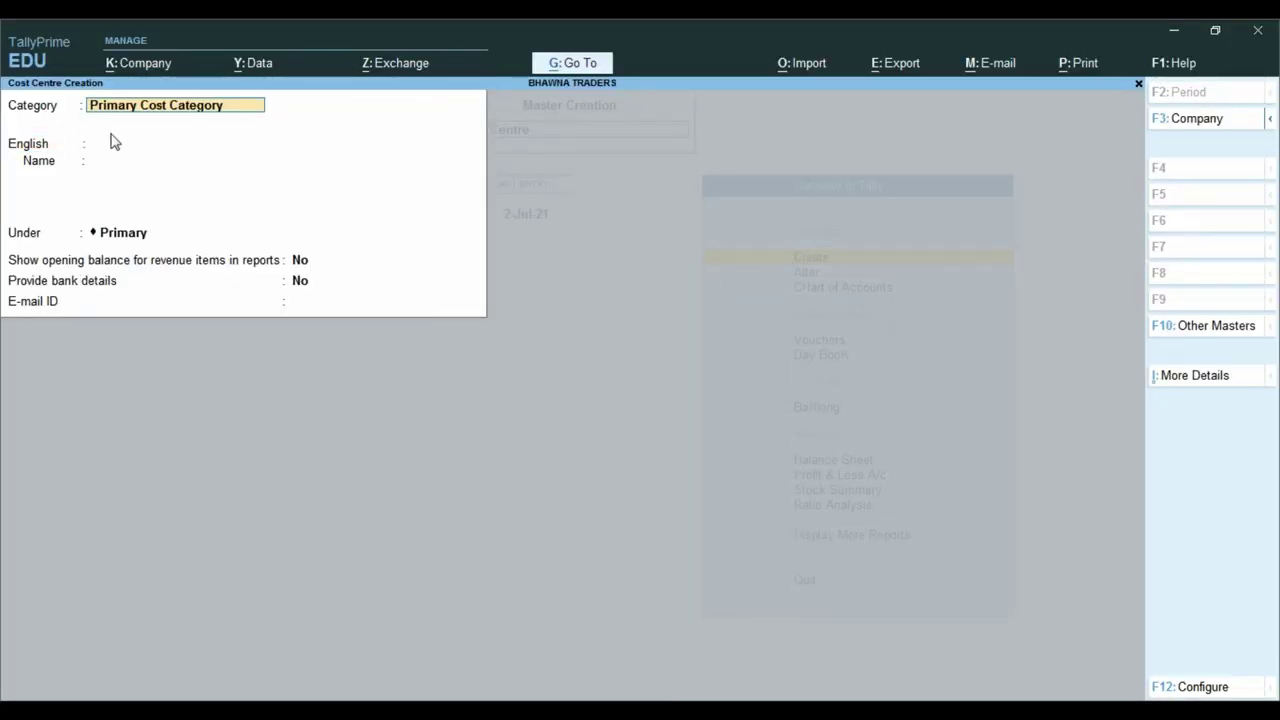
pyautogui.write('SA')
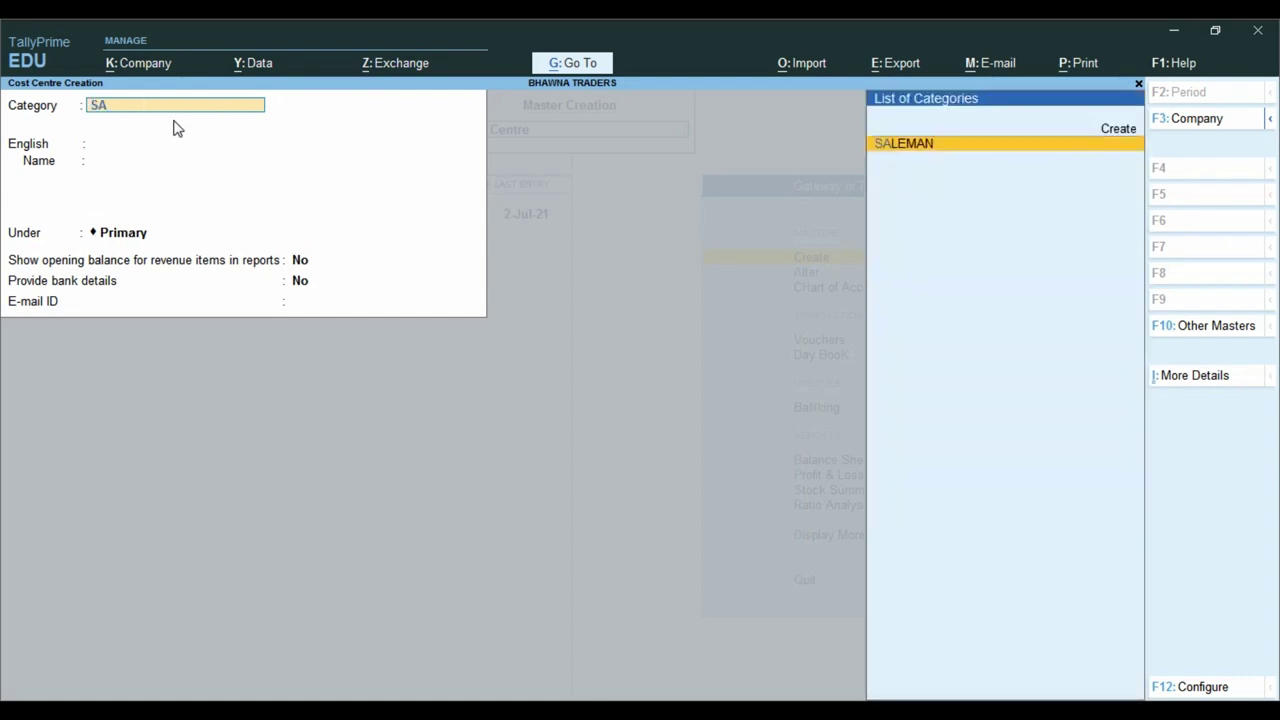
pyautogui.press('Return')
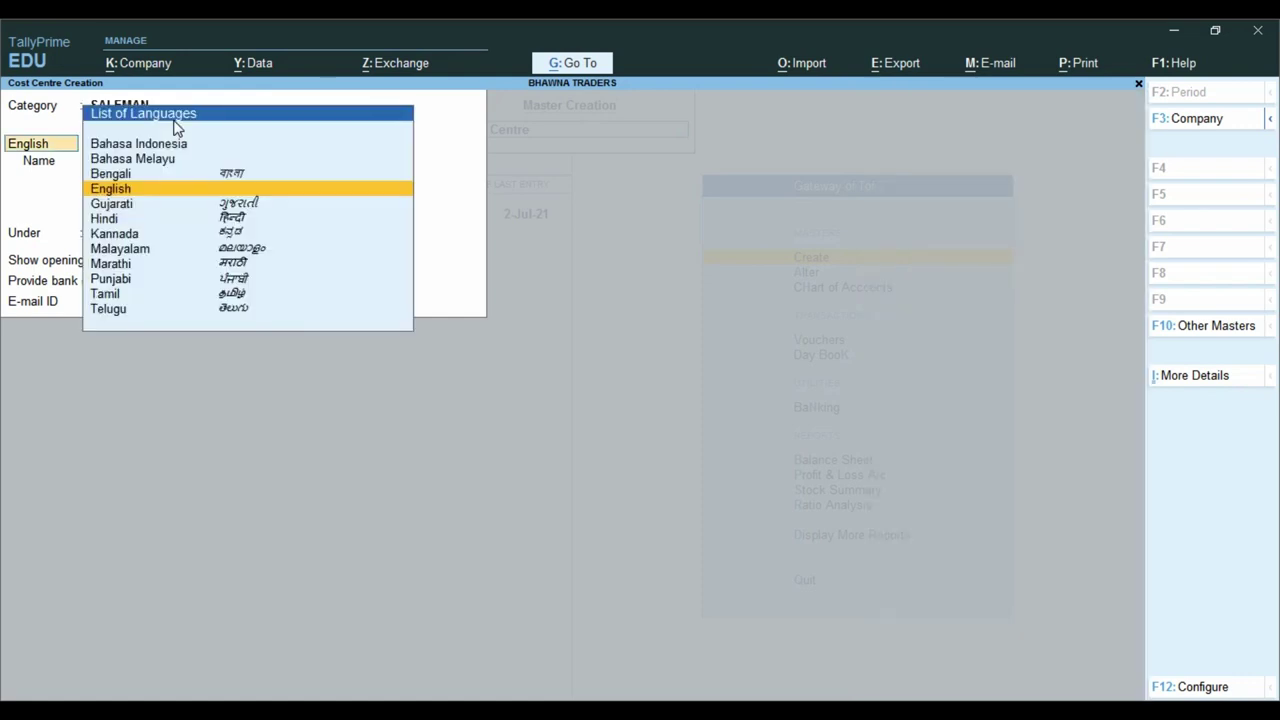
# Step: Create a Primary cost centre in the SALEMAN category for the salesman in row 4 of the Excel table, keeping opening balance and bank details No
pyautogui.press('Return')
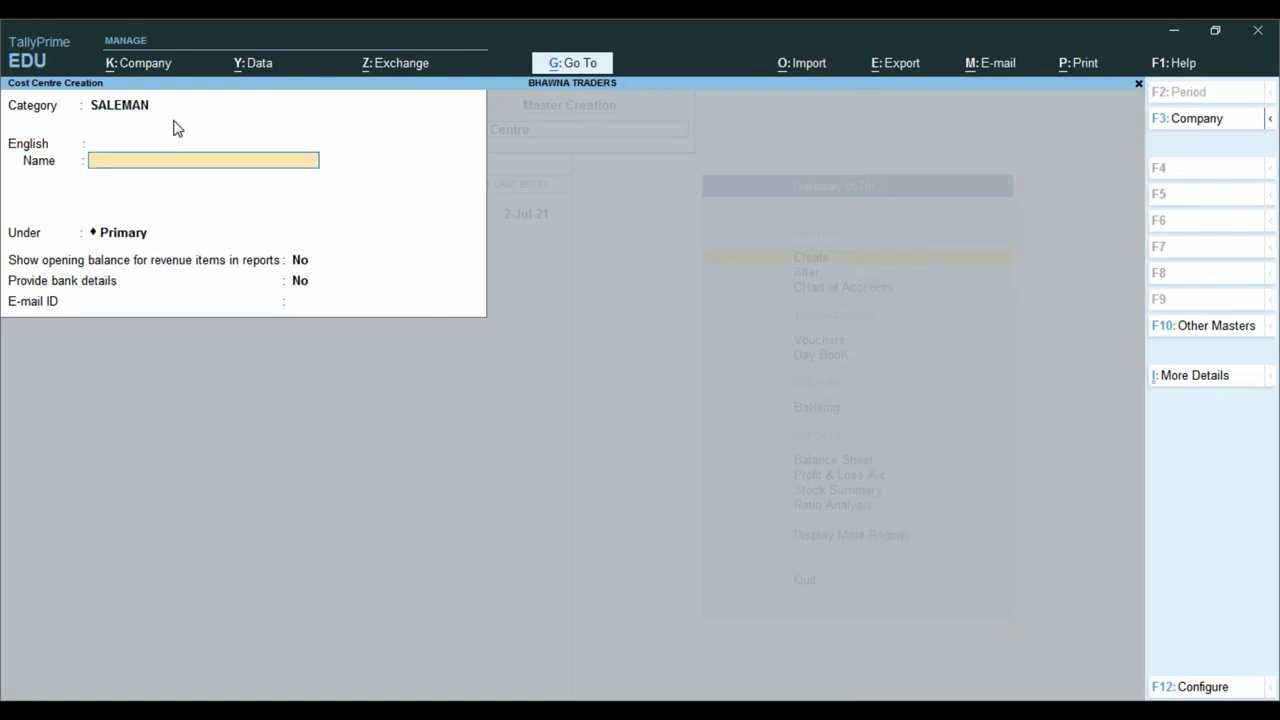
pyautogui.hotkey('alt', 'Tab')
pyautogui.hotkey('alt', 'Tab')
pyautogui.press('Return')
pyautogui.press('Return')
pyautogui.press('Return')
pyautogui.press('Return')
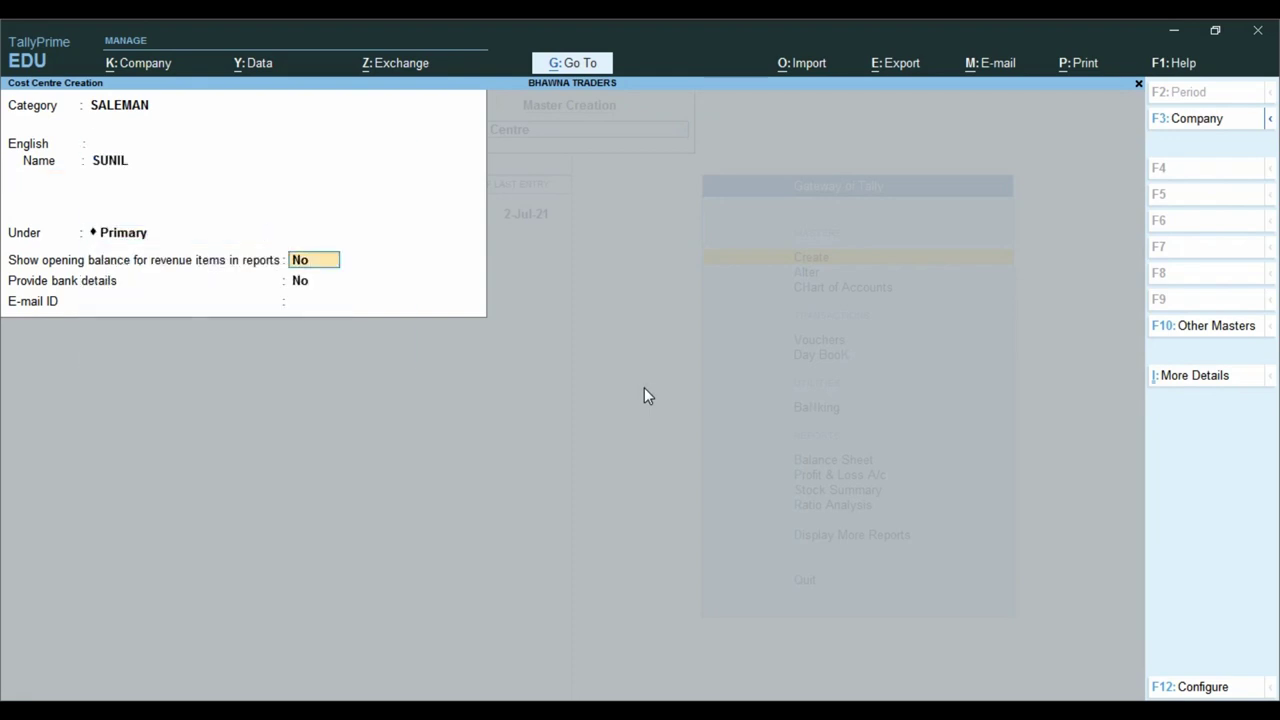
pyautogui.press('Return')
pyautogui.press('Return')
pyautogui.press('Return')
pyautogui.press('Return')
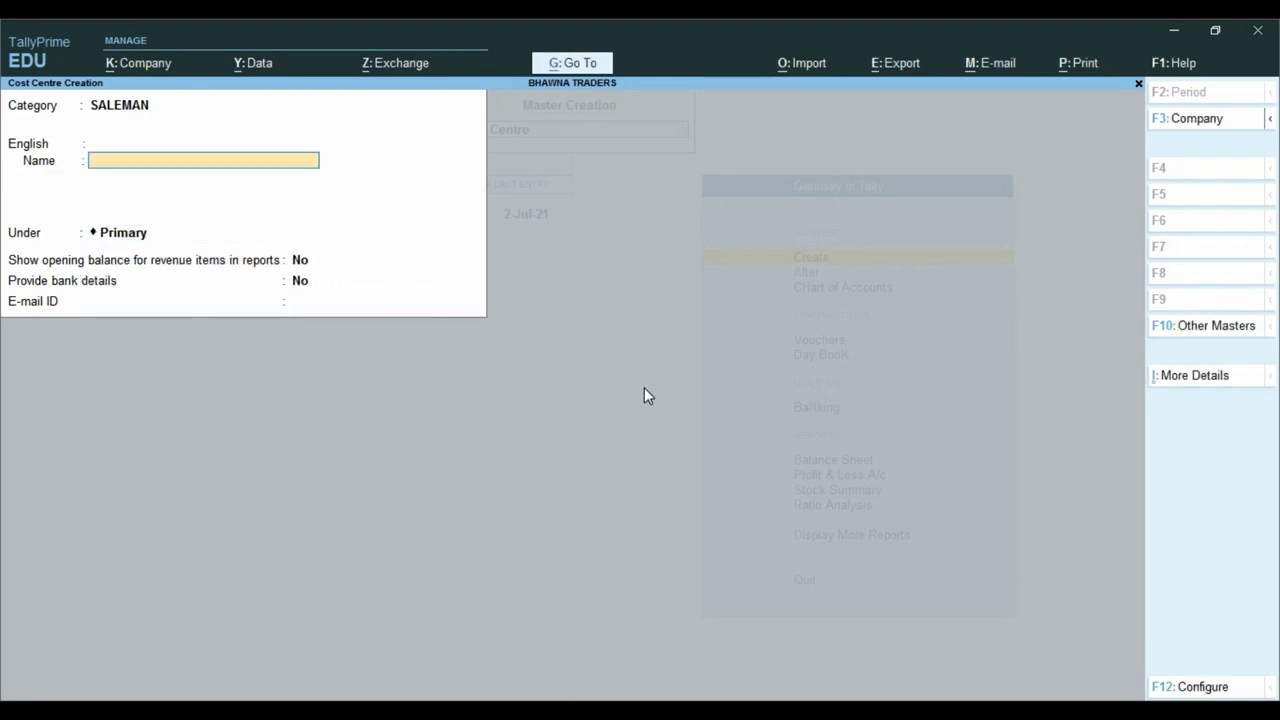
# Step: Check row 5 of the Excel table and create a cost centre with that salesman's name in the SALEMAN category in TallyPrime
pyautogui.hotkey('alt', 'Tab')
pyautogui.hotkey('alt', 'Tab')
pyautogui.write('MAHAK')
pyautogui.press('Return')
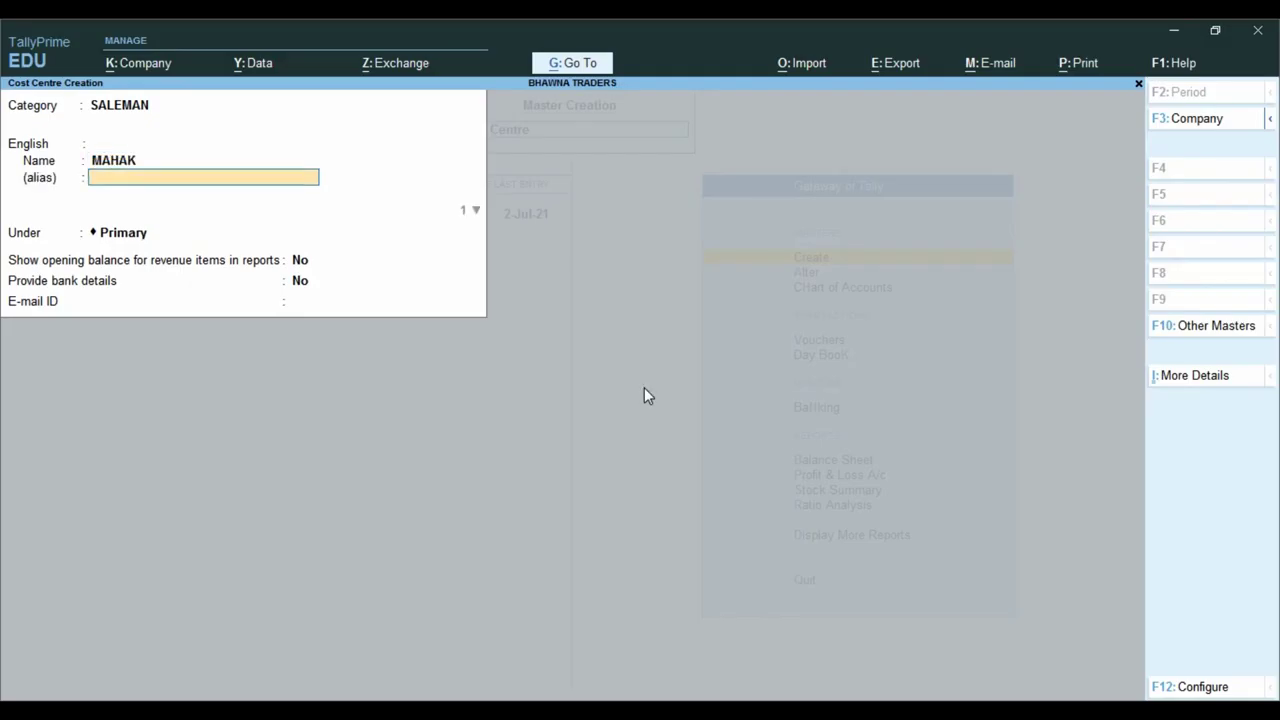
pyautogui.hotkey('ctrl', 'a')
# Step: Look up the salesman in row 6 of the Excel table and save a SALEMAN cost centre with that name in TallyPrime
pyautogui.hotkey('alt', 'Tab')
pyautogui.hotkey('alt', 'Tab')
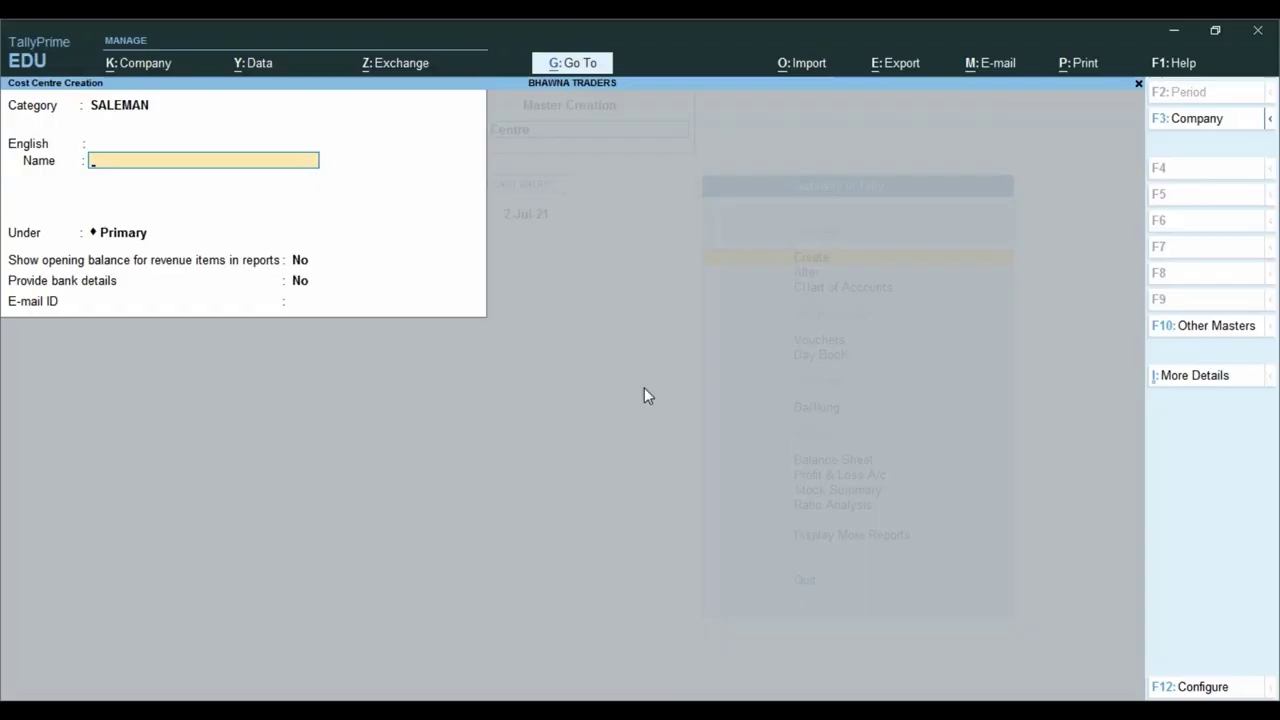
pyautogui.write('NAMAN')
pyautogui.press('Return')
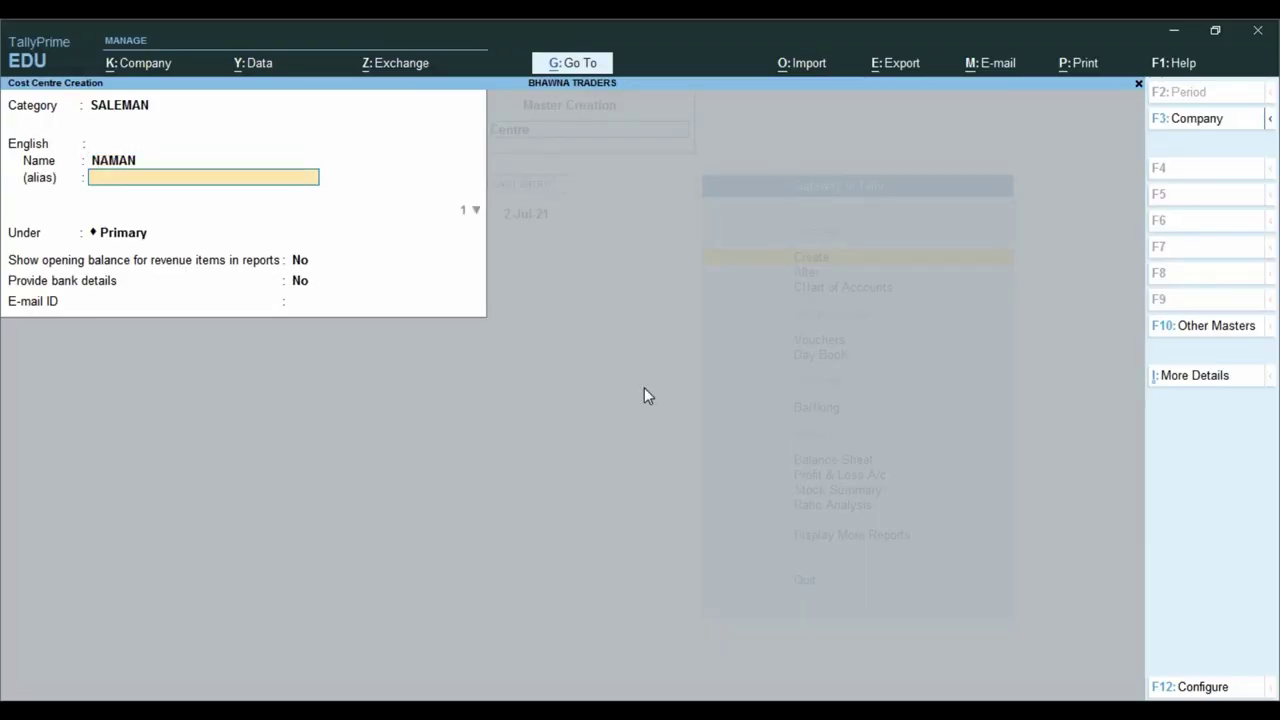
pyautogui.hotkey('ctrl', 'a')
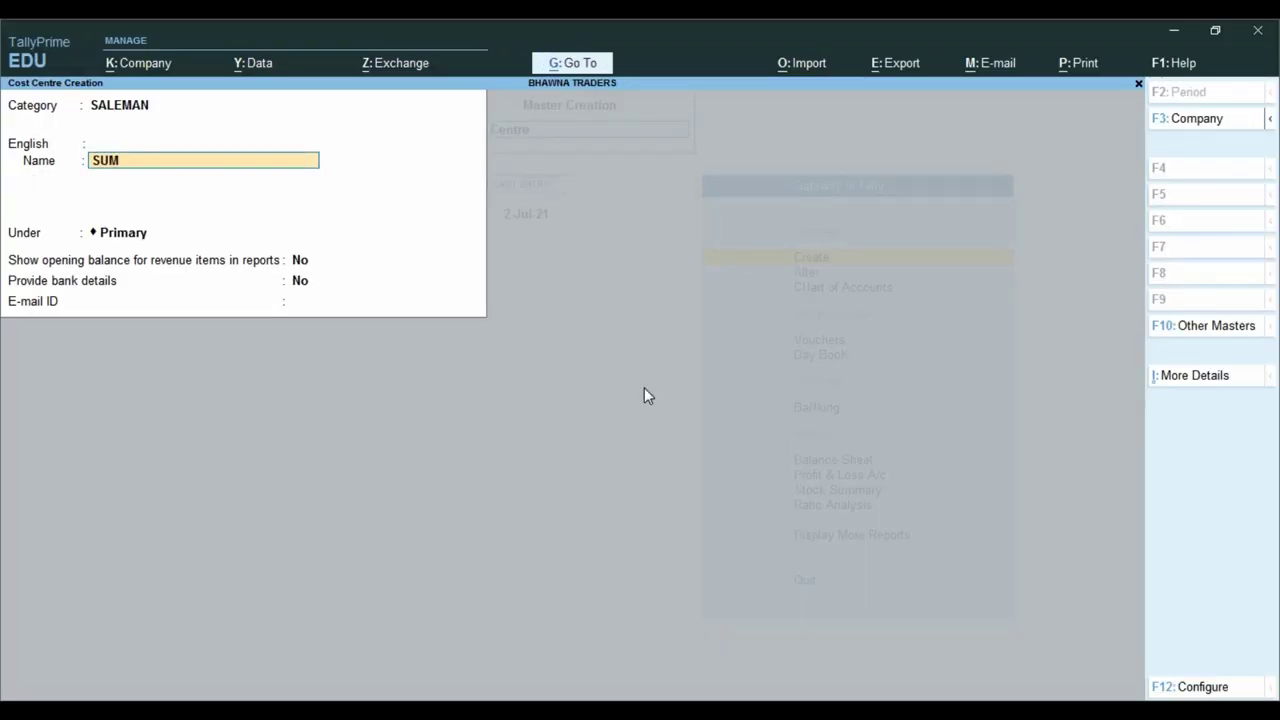
# Step: Save the SALEMAN cost centre for the salesman in row 7 of the Excel table and return to the Gateway of Tally
pyautogui.press('Return')
pyautogui.hotkey('ctrl', 'a')
pyautogui.press('Escape')
pyautogui.press('Escape')
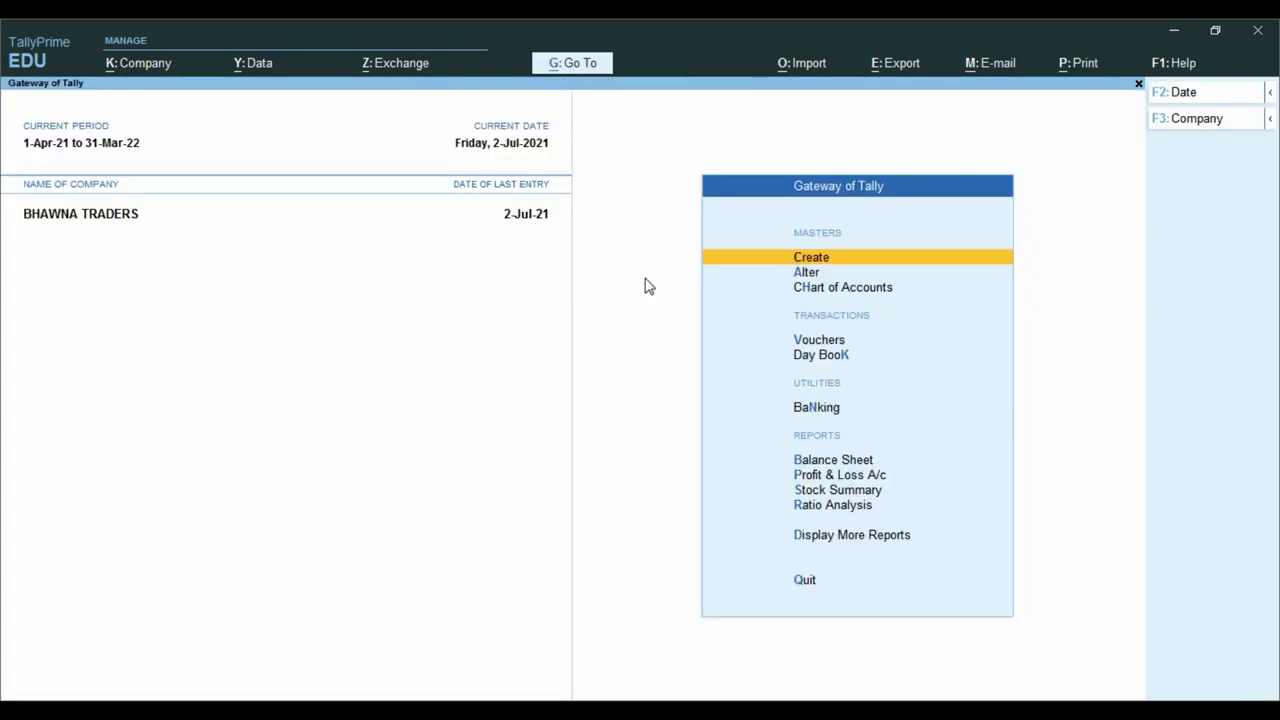
# Step: Review the Tour & Travelling Expenses total in Excel, and start a payment voucher numbered VCH.1 in TallyPrime
pyautogui.hotkey('alt', 'Tab')
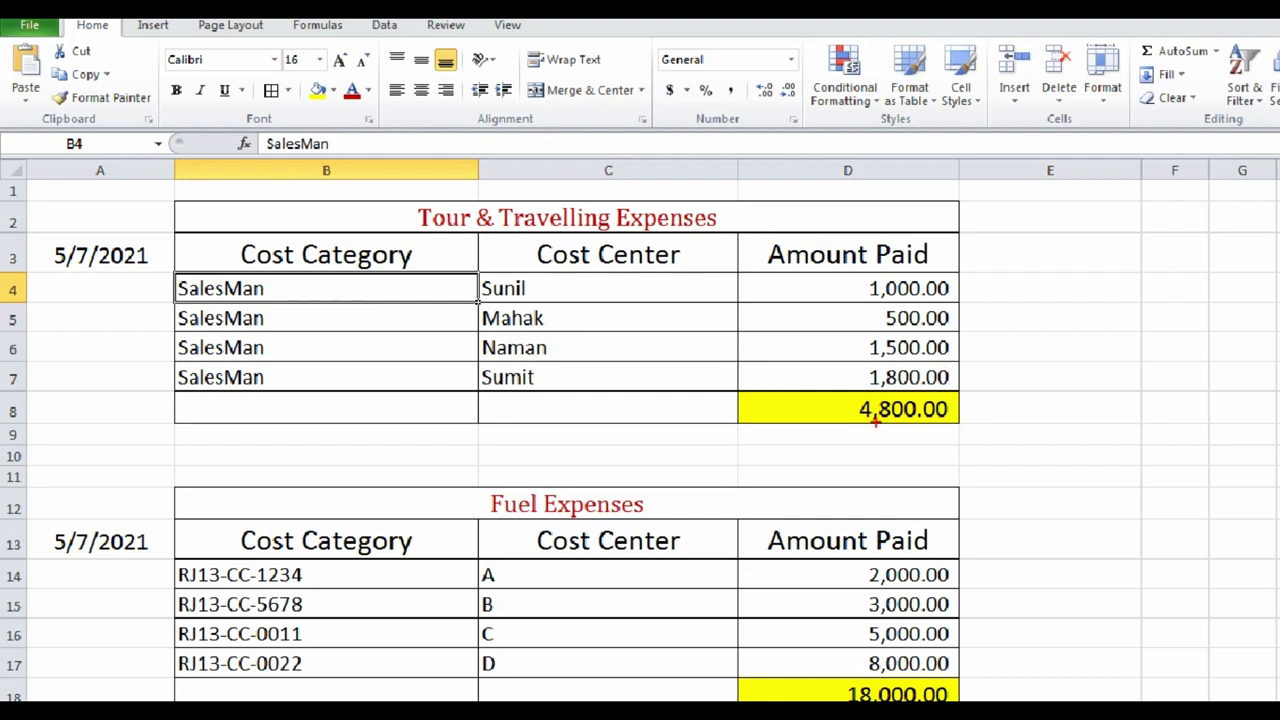
pyautogui.moveTo(814, 384); pyautogui.dragTo(975, 438)
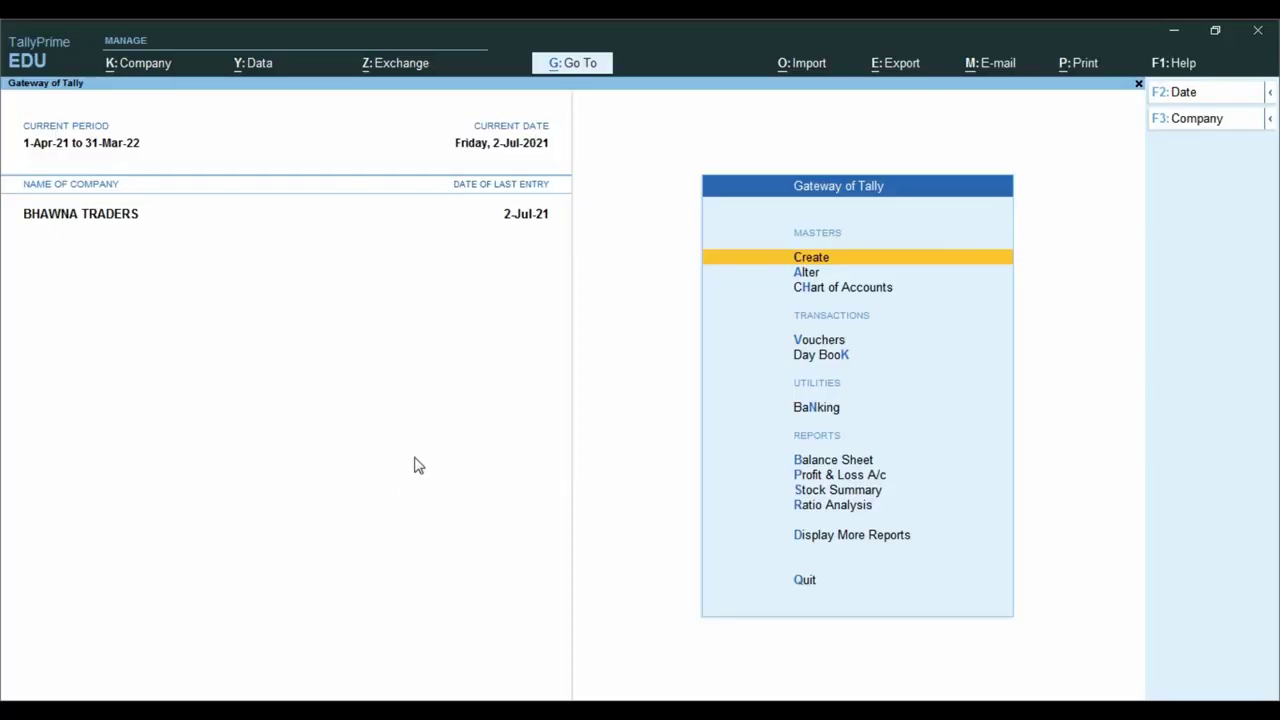
pyautogui.press('Down')
pyautogui.press('Down')
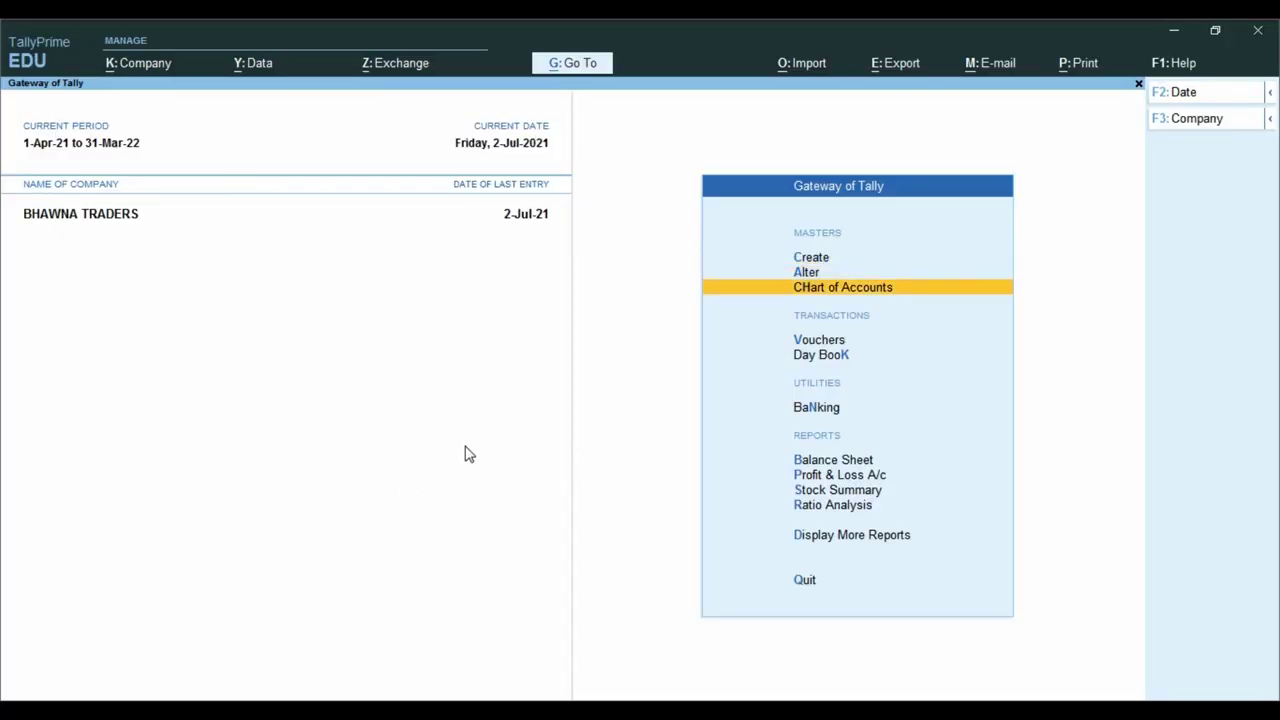
pyautogui.press('Down')
pyautogui.press('Return')
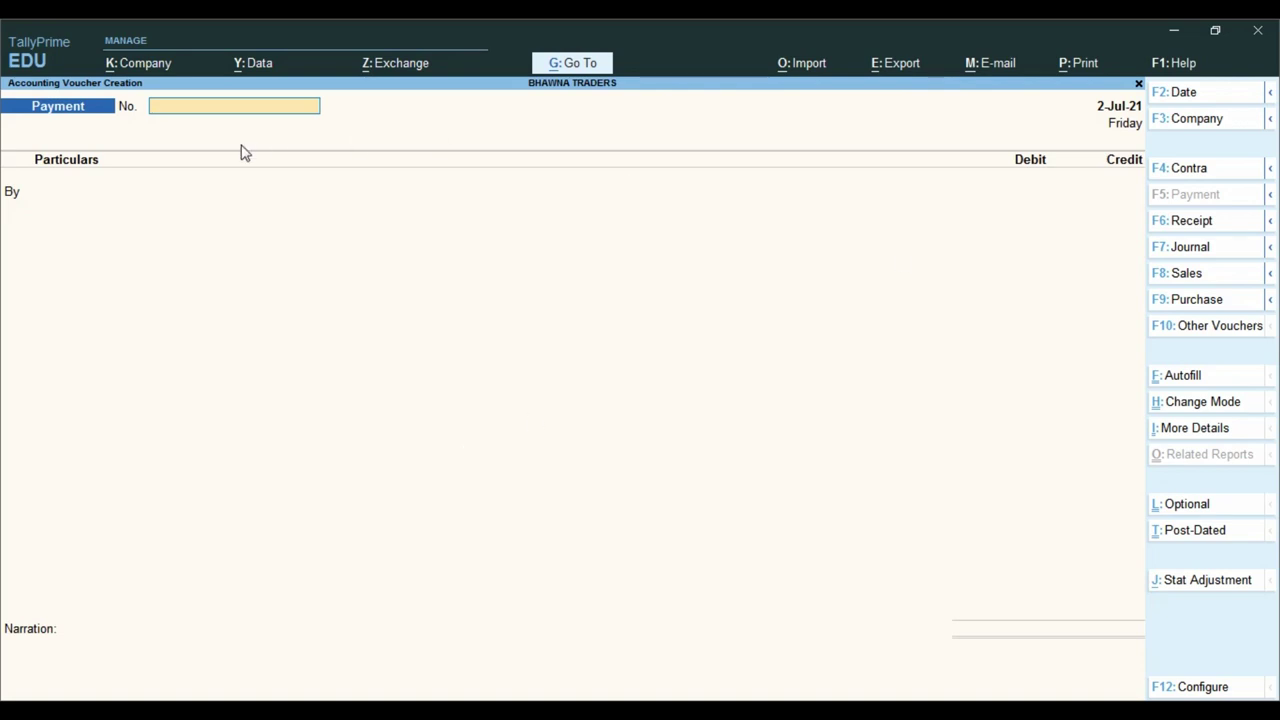
pyautogui.write('1')
pyautogui.press('BackSpace')
pyautogui.write('VCH.1')
pyautogui.press('Return')
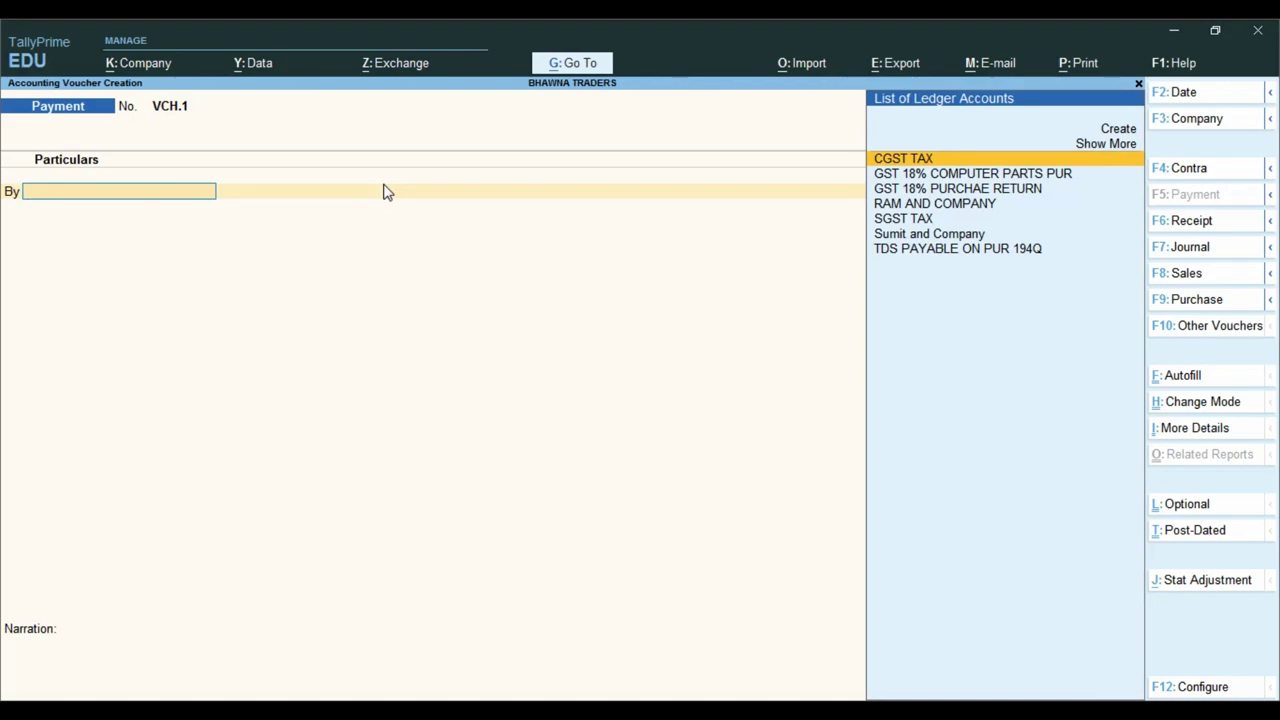
# Step: Check the expense heading in Excel and start a Tour & Travelling Expenses ledger under Indirect Expenses with Type of Ledger Not Applicable
pyautogui.hotkey('alt', 'Tab')
pyautogui.click(445, 228)
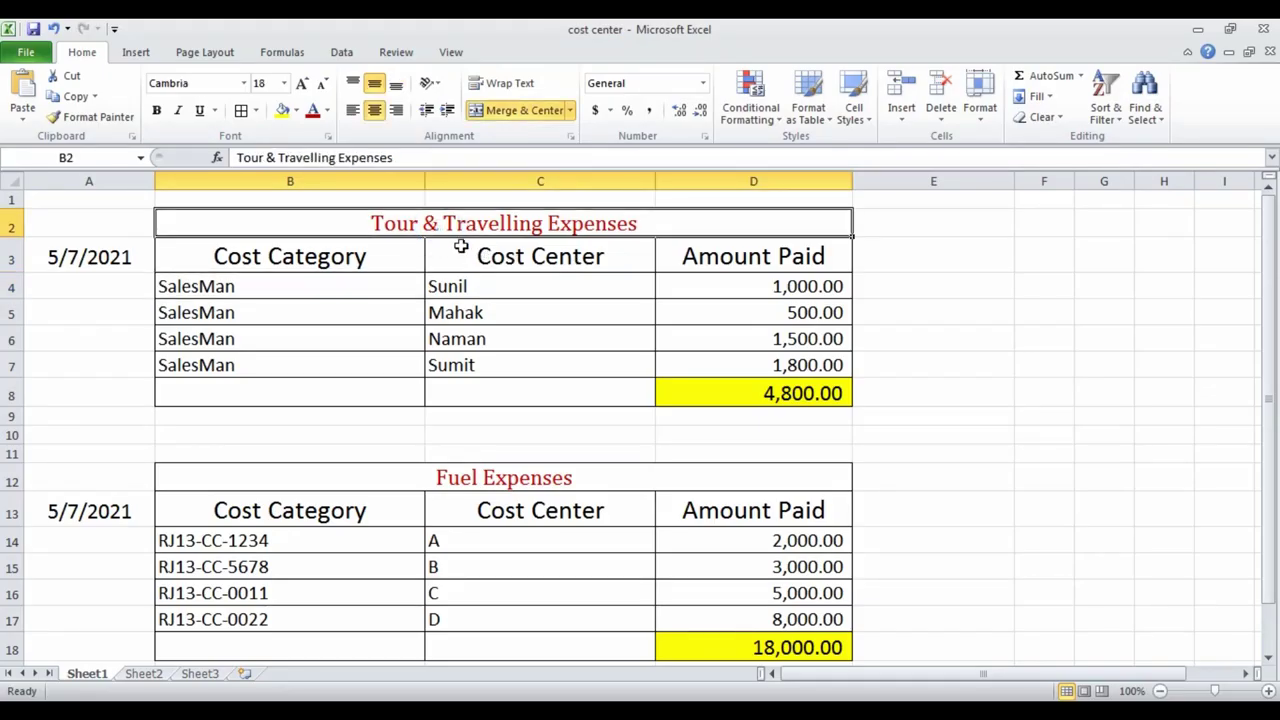
pyautogui.hotkey('alt', 'Tab')
pyautogui.press('alt')
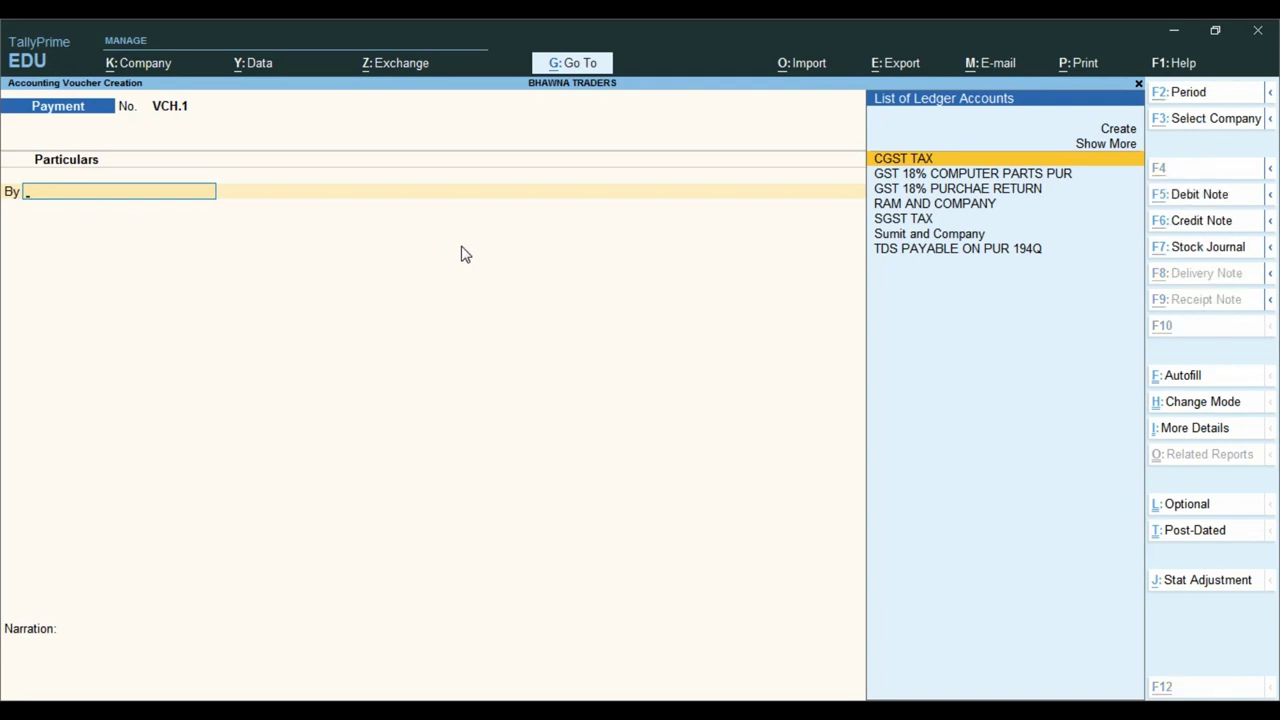
pyautogui.hotkey('alt', 'c')
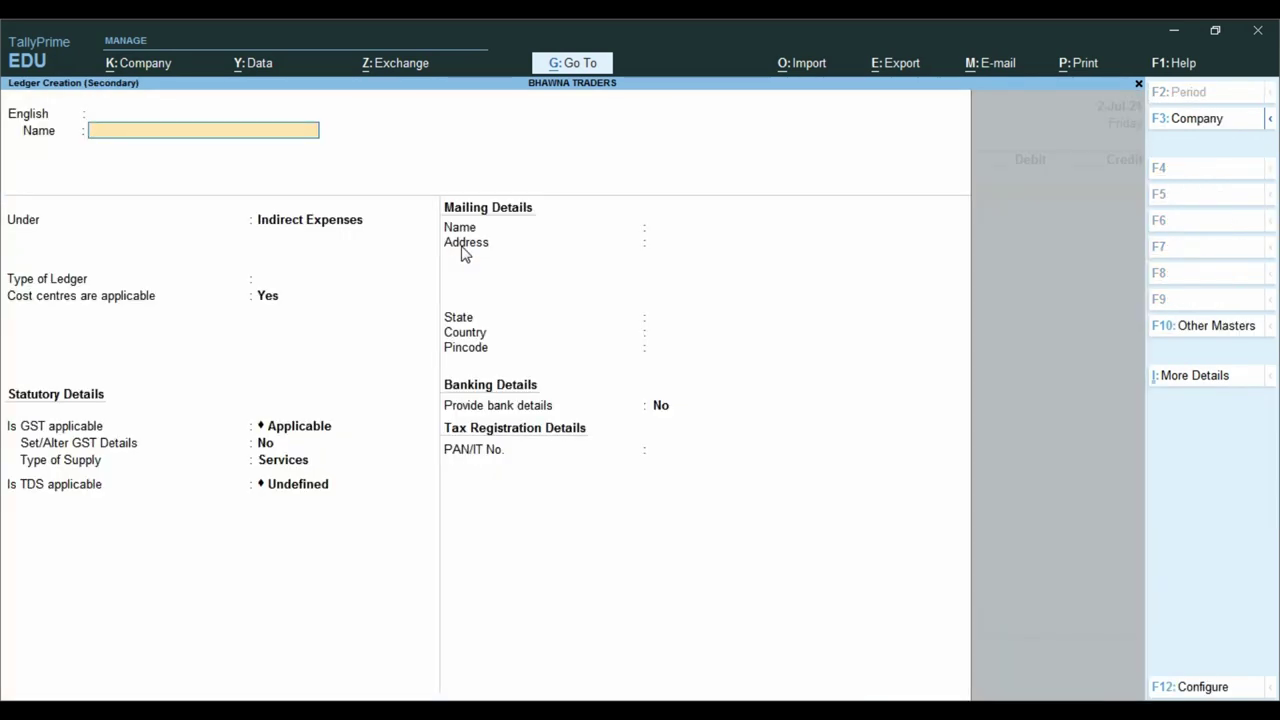
pyautogui.write('Tour & Trave')
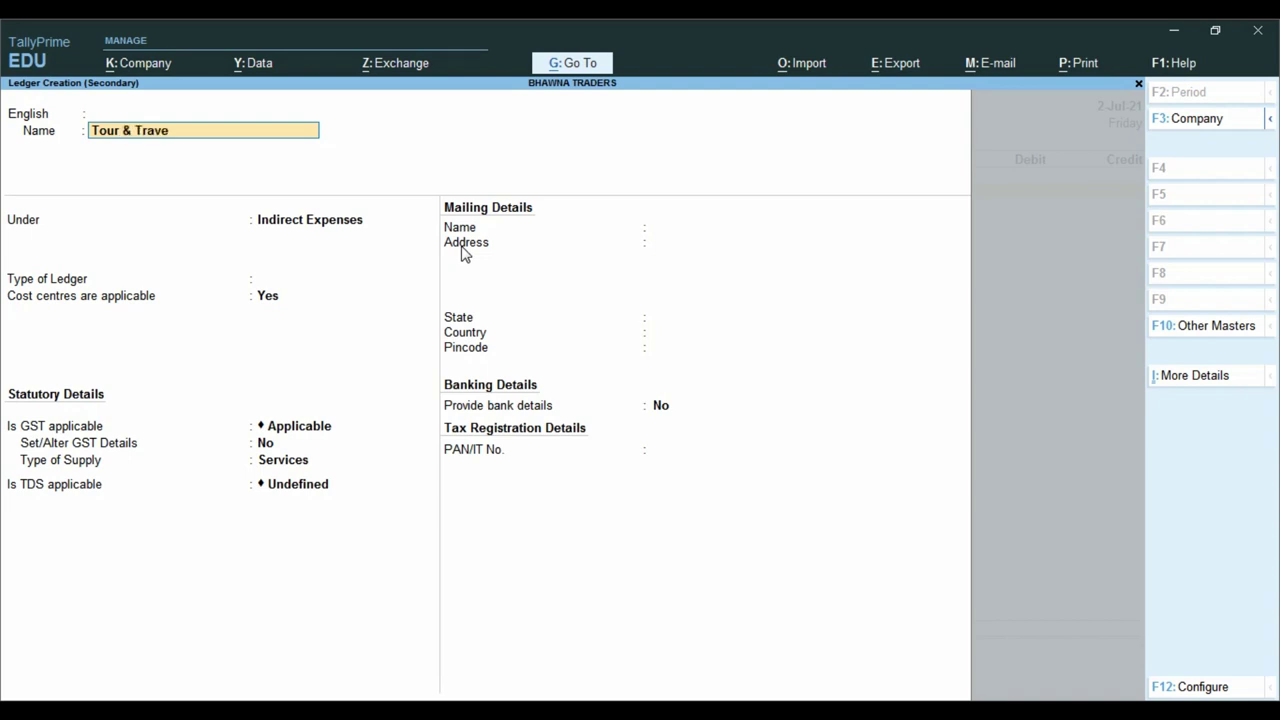
pyautogui.write('lling expenses')
pyautogui.press('Return')
pyautogui.press('Return')
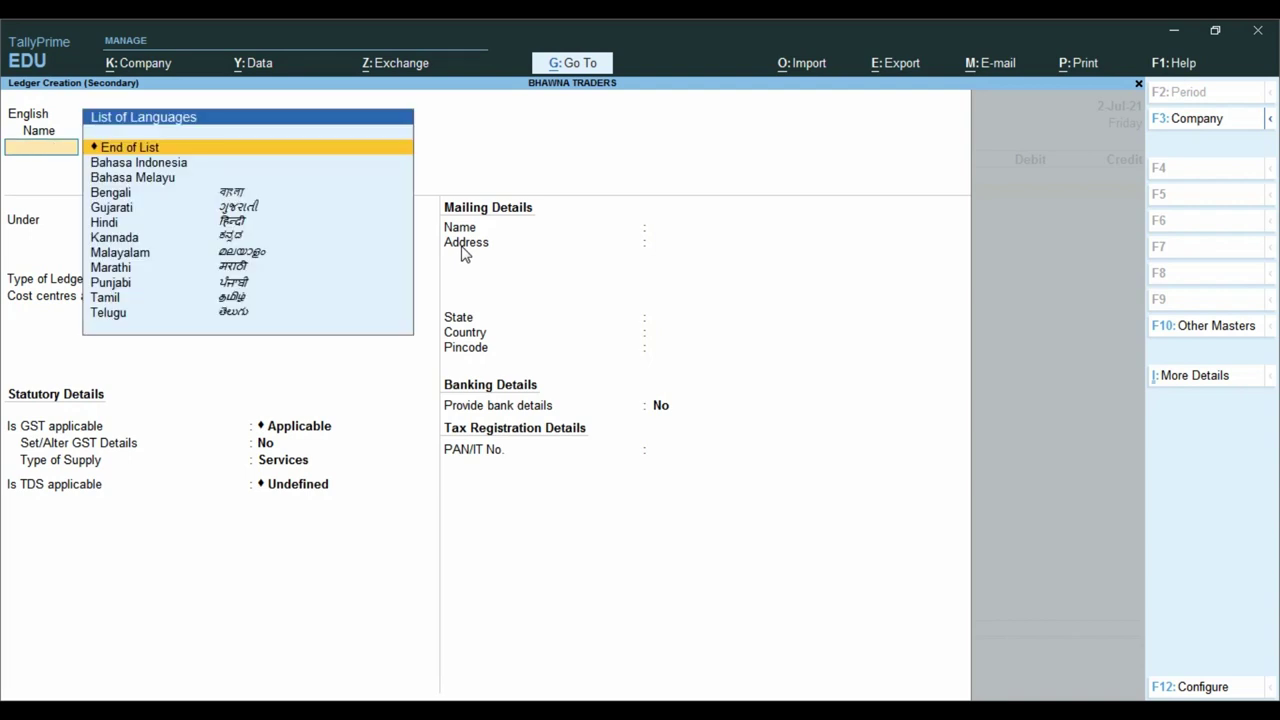
pyautogui.press('Return')
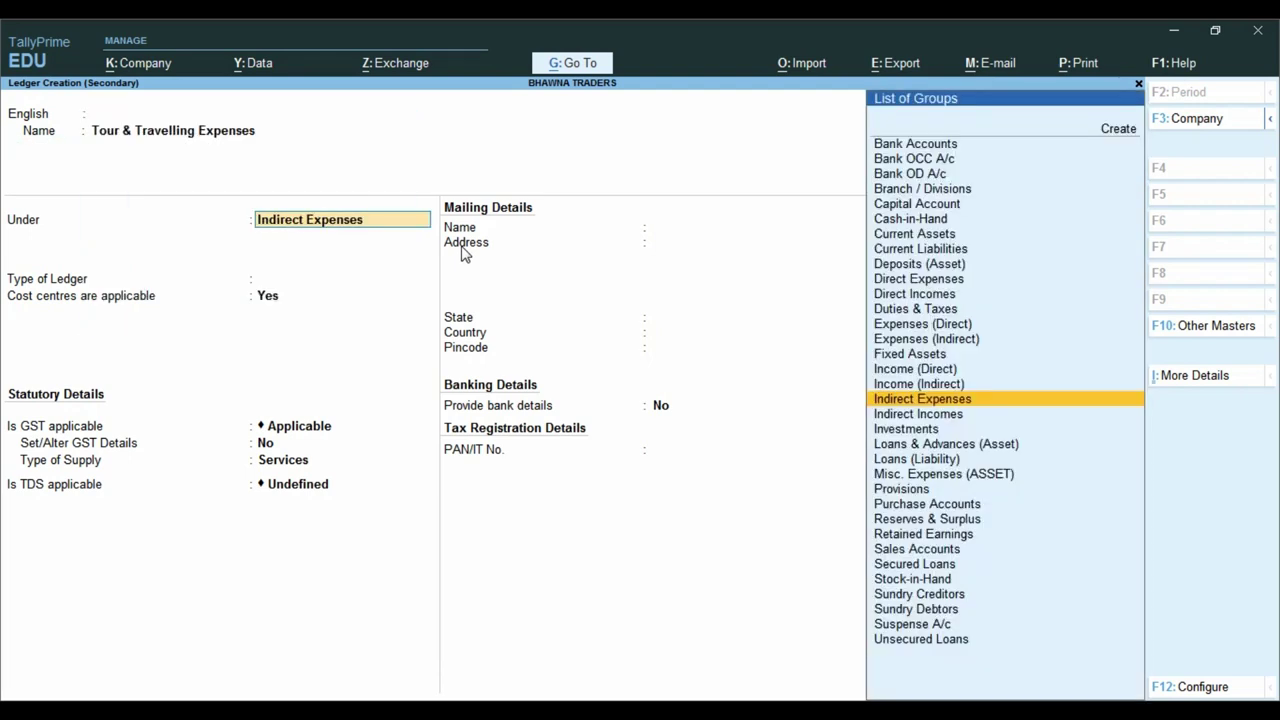
pyautogui.press('Return')
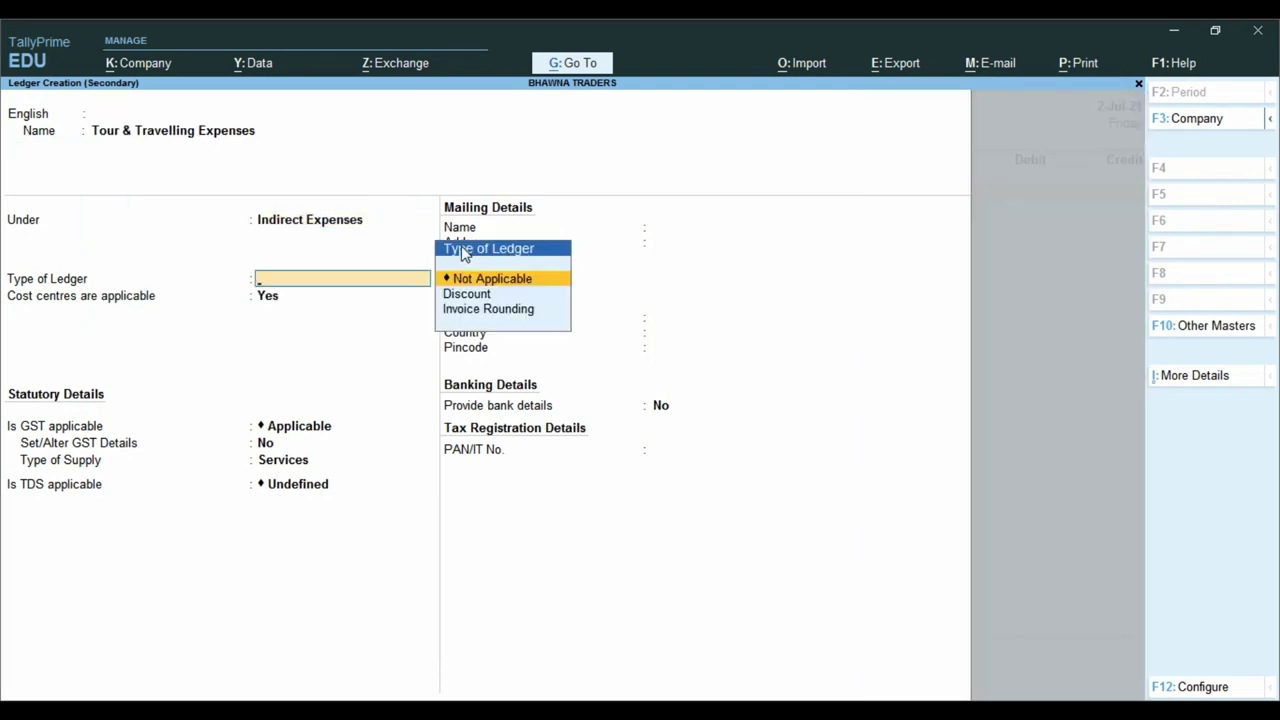
pyautogui.press('Return')
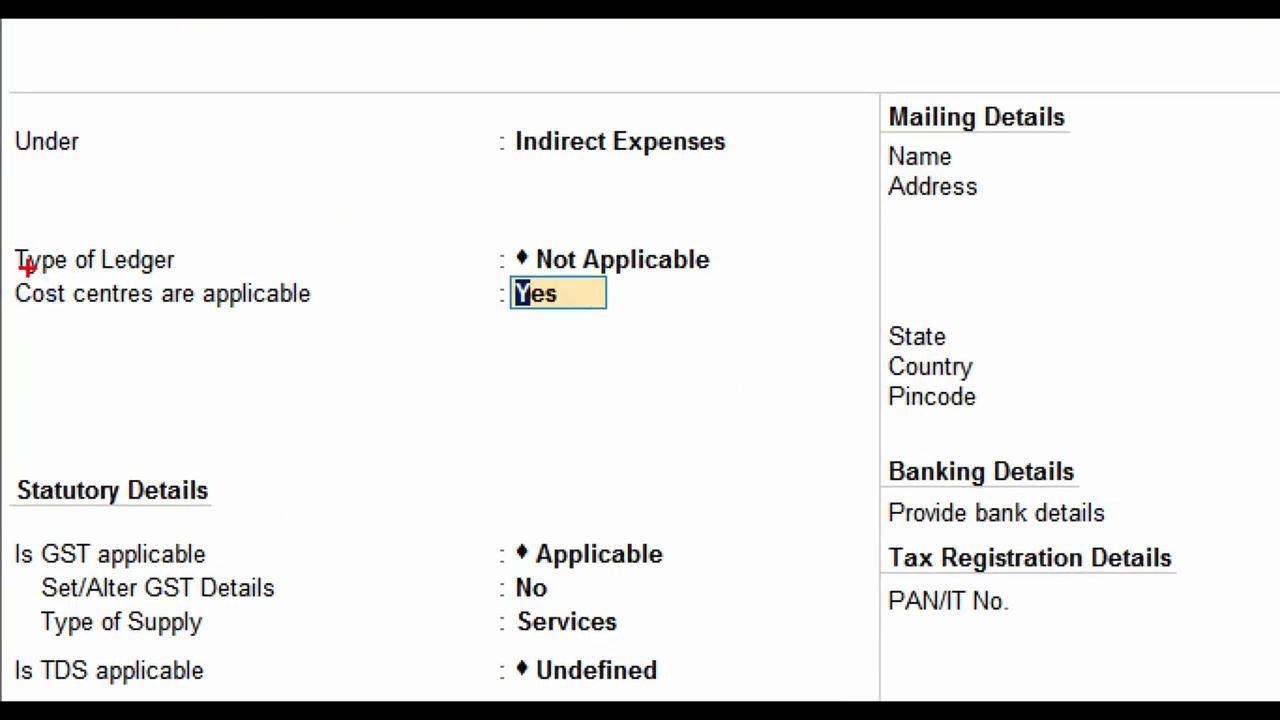
# Step: Keep cost centres applicable as Yes, set GST and TDS to Not Applicable, and save the ledger into the voucher's debit line
pyautogui.moveTo(458, 260); pyautogui.dragTo(645, 334)
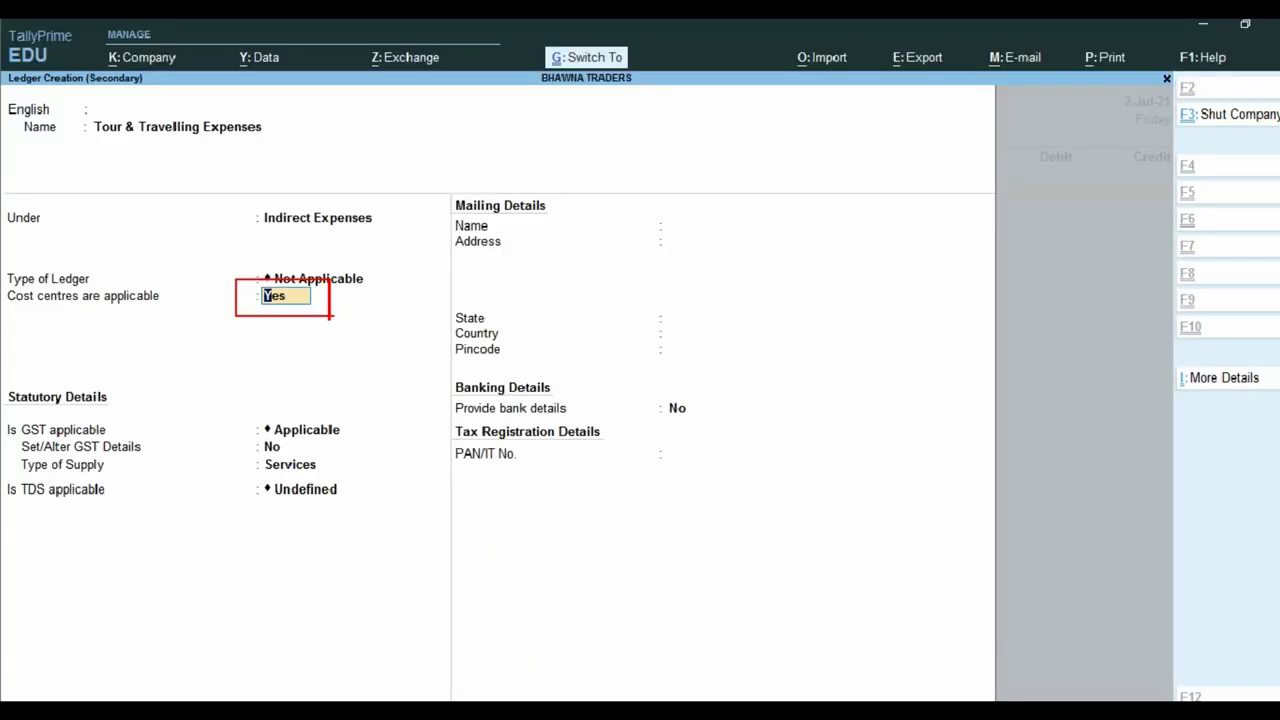
pyautogui.press('Return')
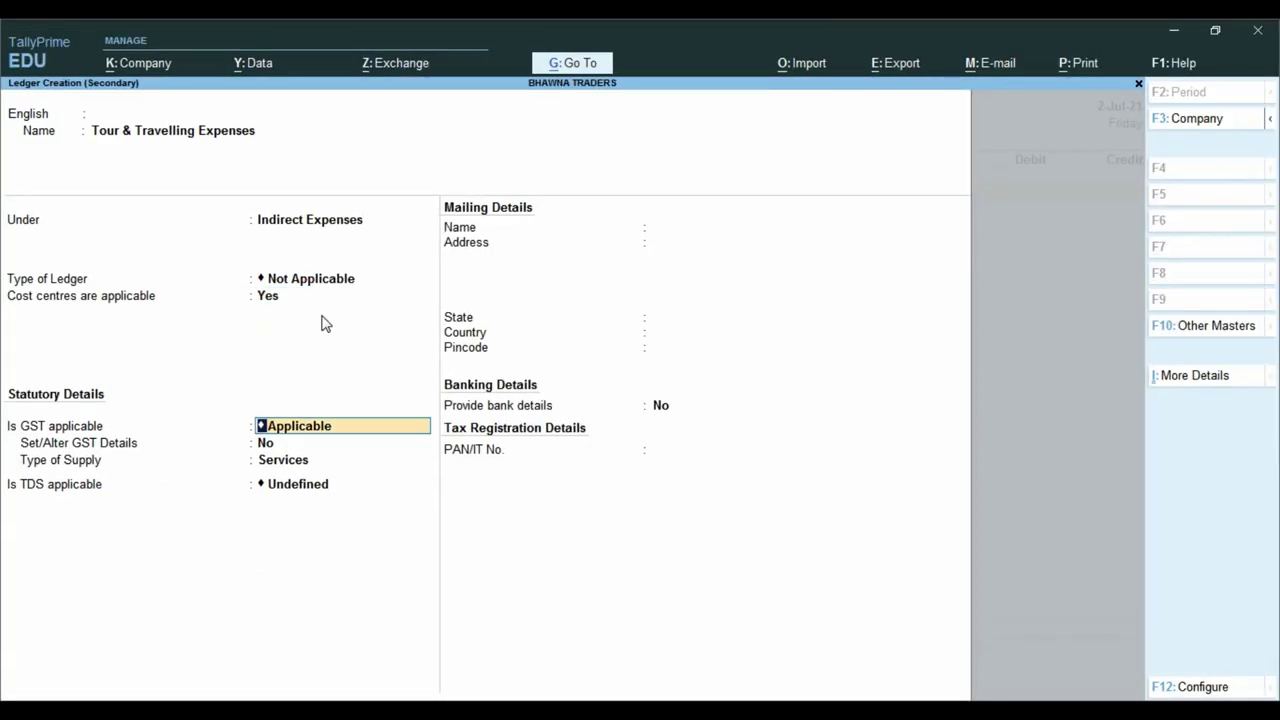
pyautogui.write('N')
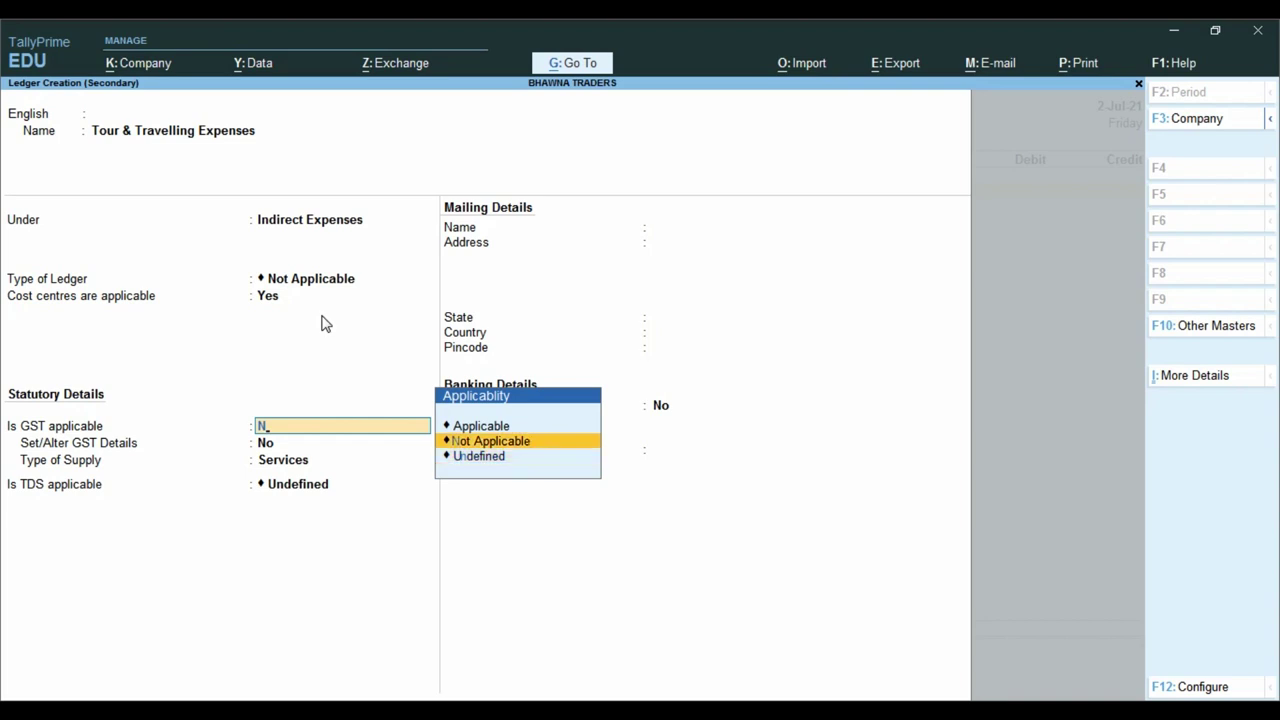
pyautogui.press('Return')
pyautogui.write('N')
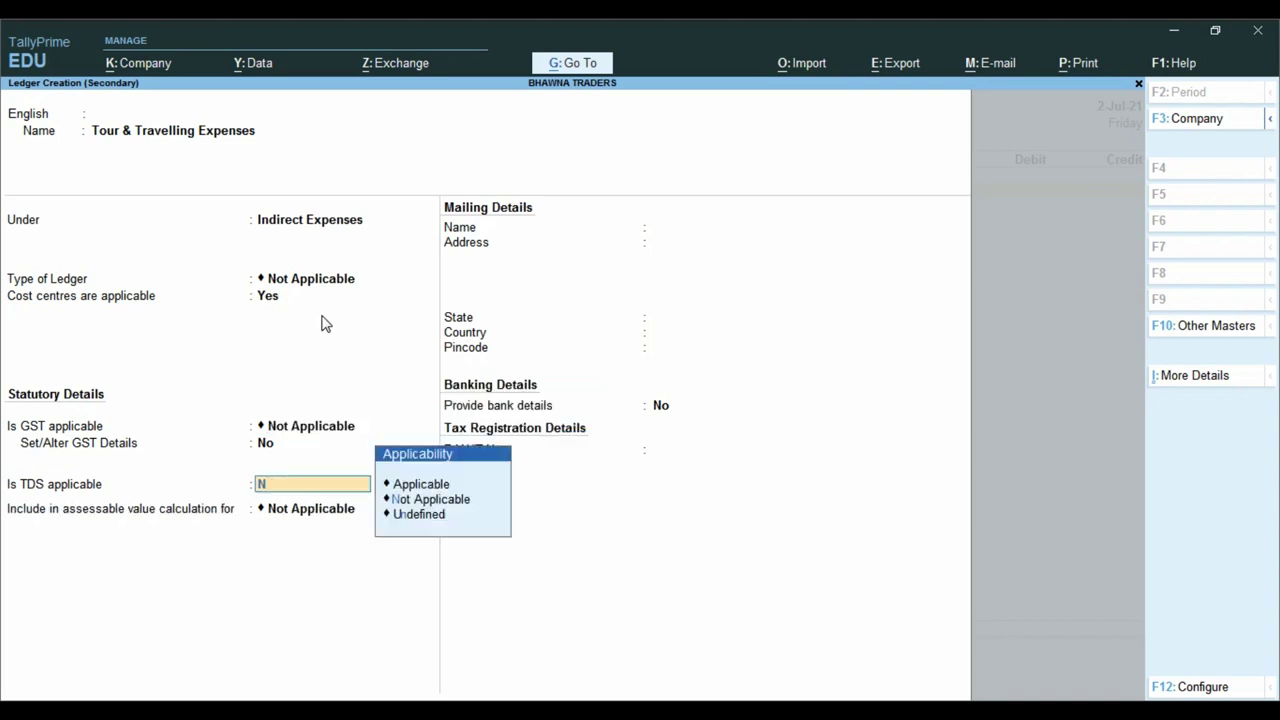
pyautogui.press('Return')
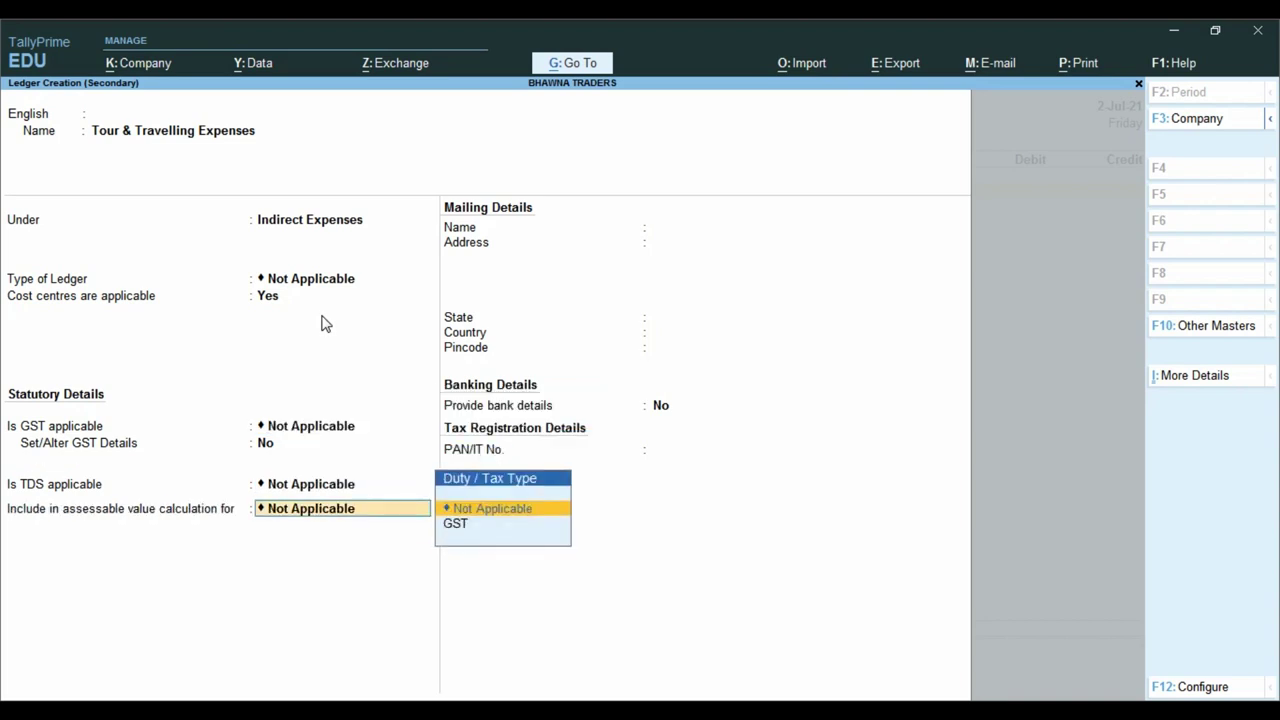
pyautogui.press('Return')
pyautogui.press('Return')
pyautogui.press('Return')
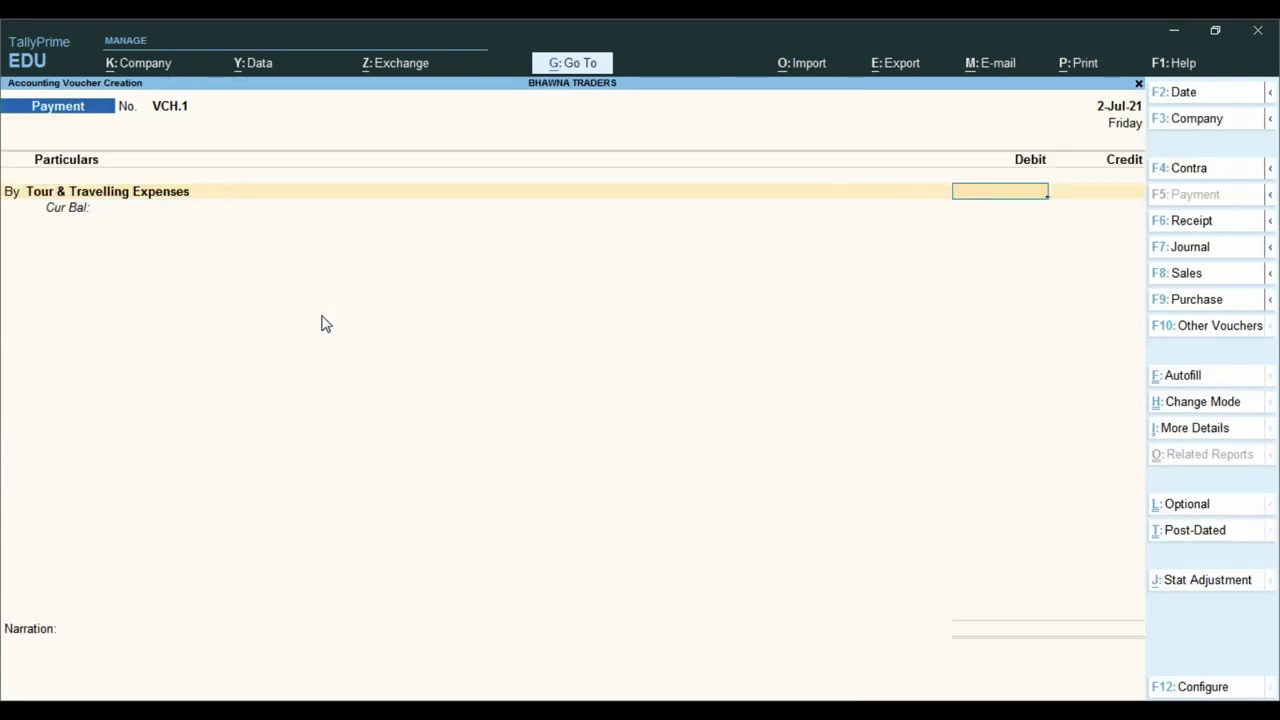
# Step: Check the total paid in Excel and debit Tour & Travelling Expenses with 4800, opening its cost centre allocations
pyautogui.hotkey('alt', 'Tab')
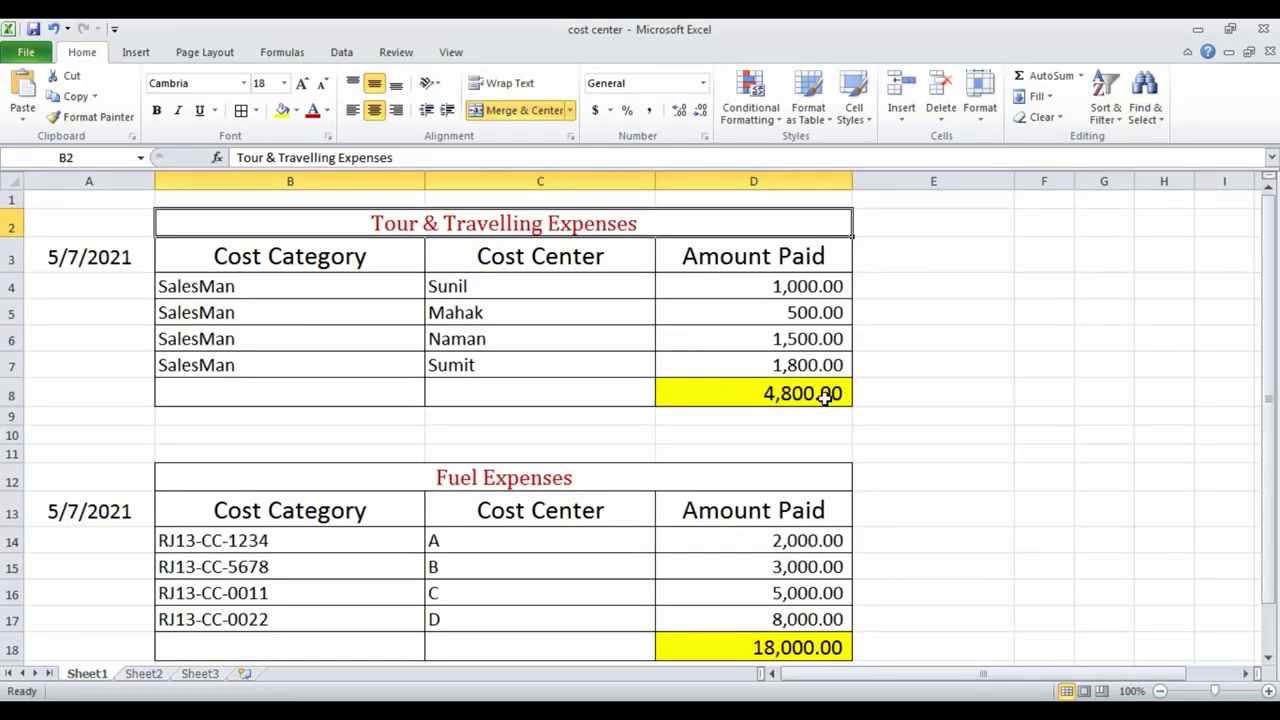
pyautogui.hotkey('alt', 'Tab')
pyautogui.write('4800')
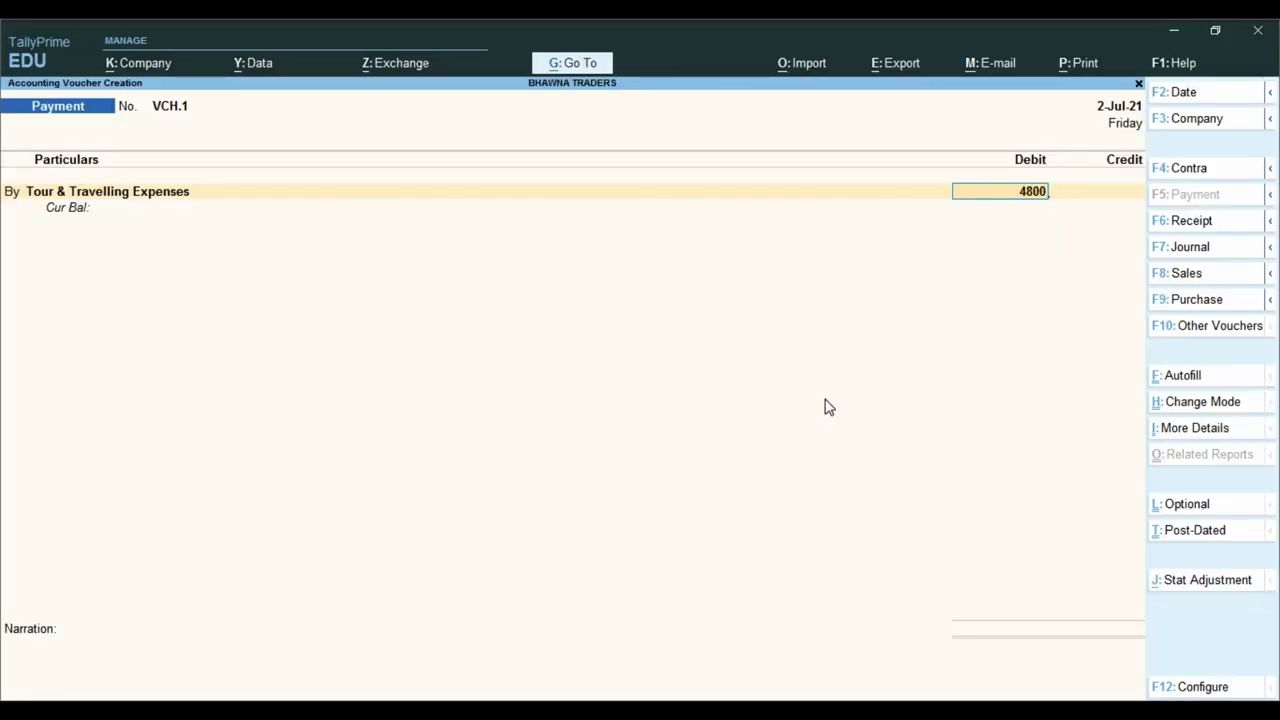
pyautogui.press('Return')
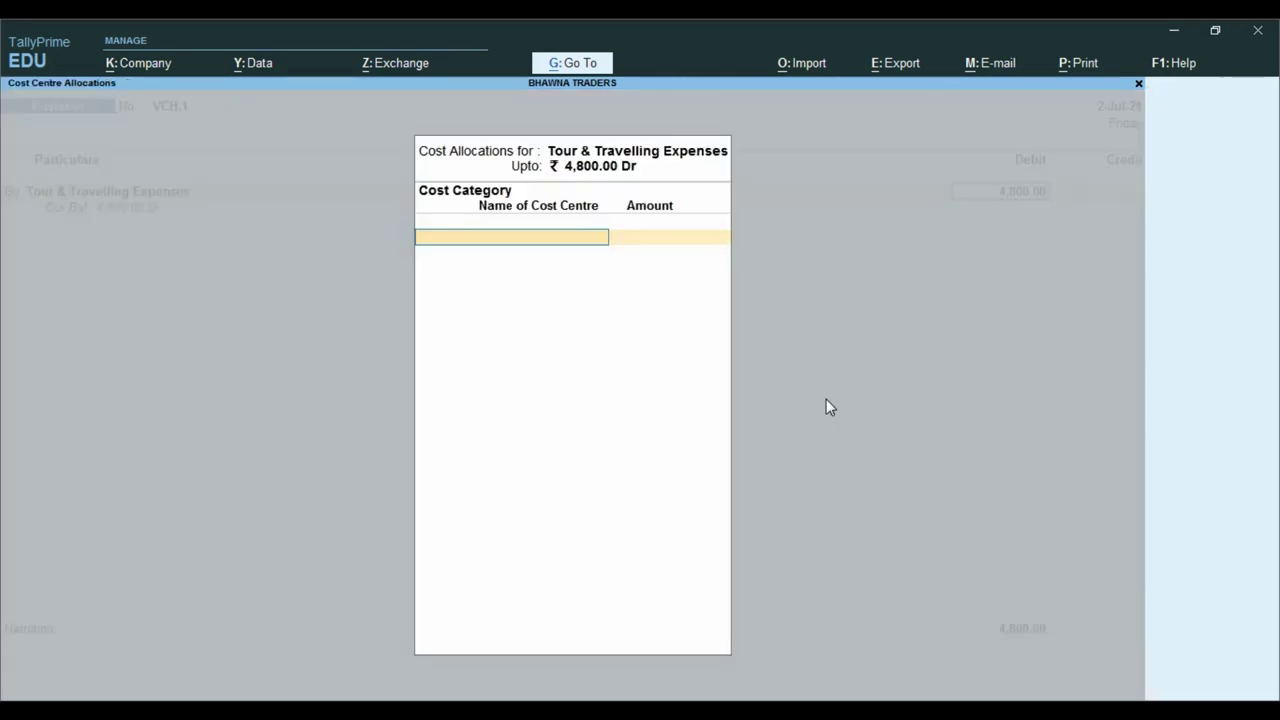